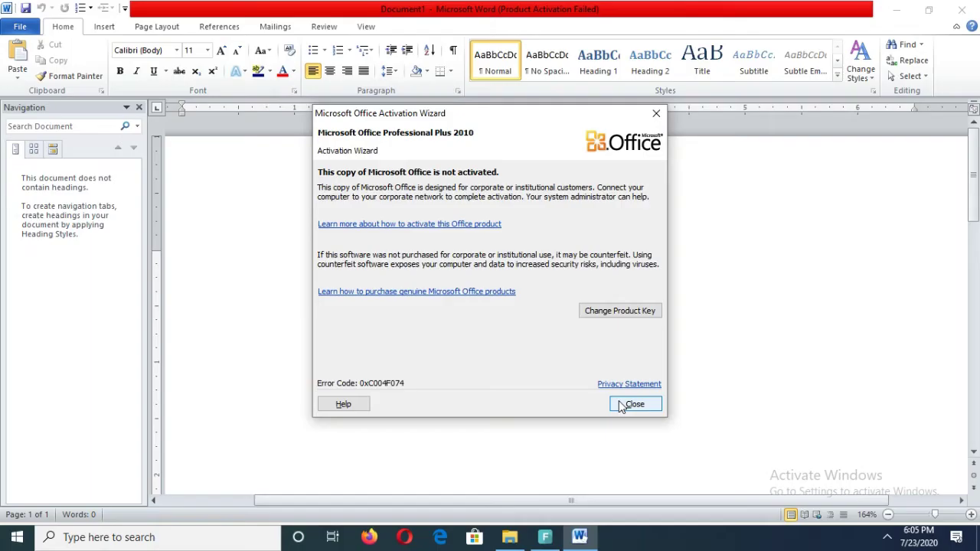
# Close the Office activation wizard to reach the blank Document1.
pyautogui.click(626, 404)
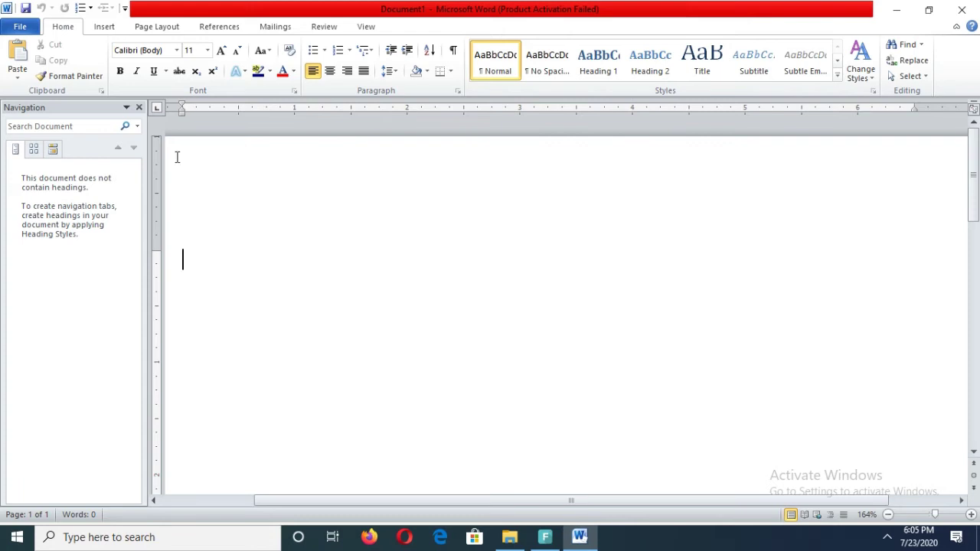
# Close the Navigation pane and paste the bulleted list about mainframe computers into Document1.
pyautogui.click(139, 108)
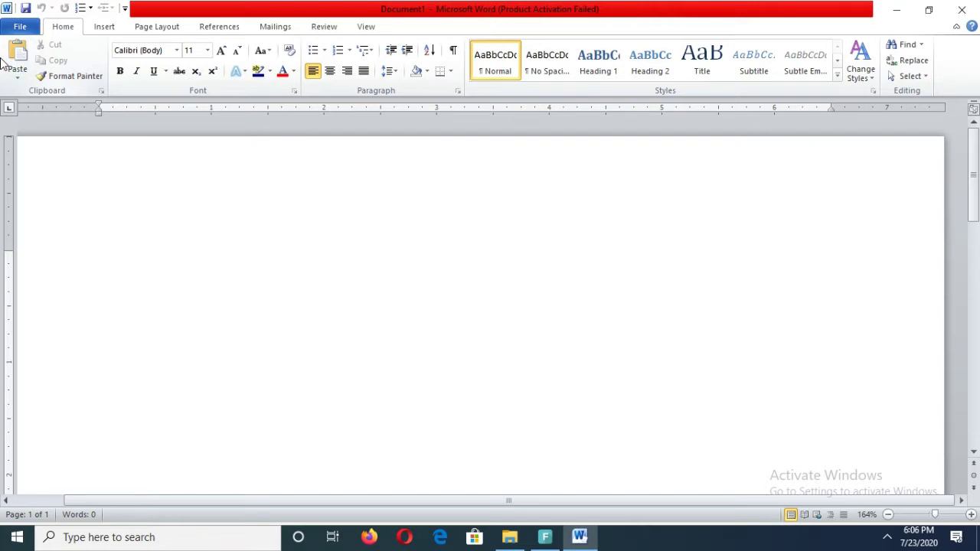
pyautogui.click(9, 58)
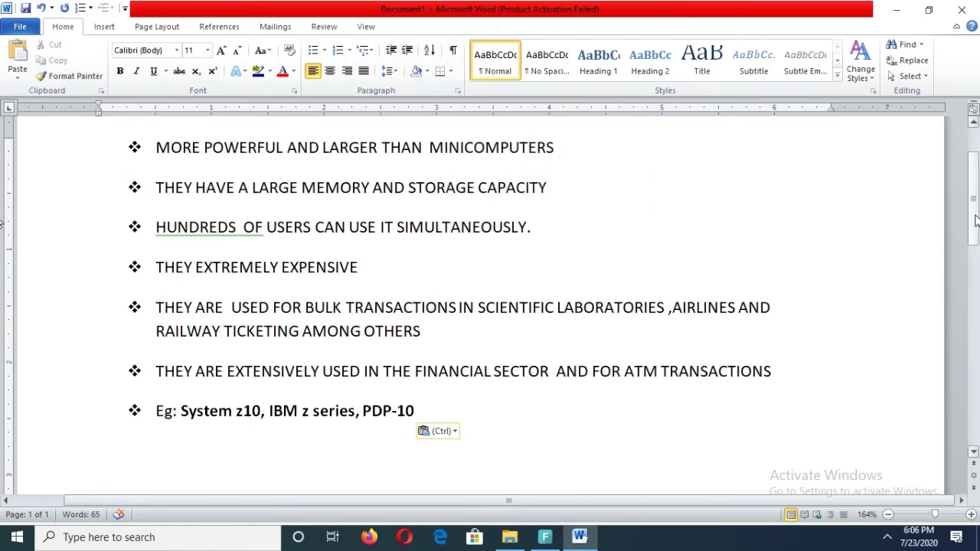
# Copy 'THEY EXTREMELY EXPENSIVE' after 'SIMULTANEOUSLY.' and as three new bullets, removing the empty bullet.
pyautogui.scroll(3, 974, 168)
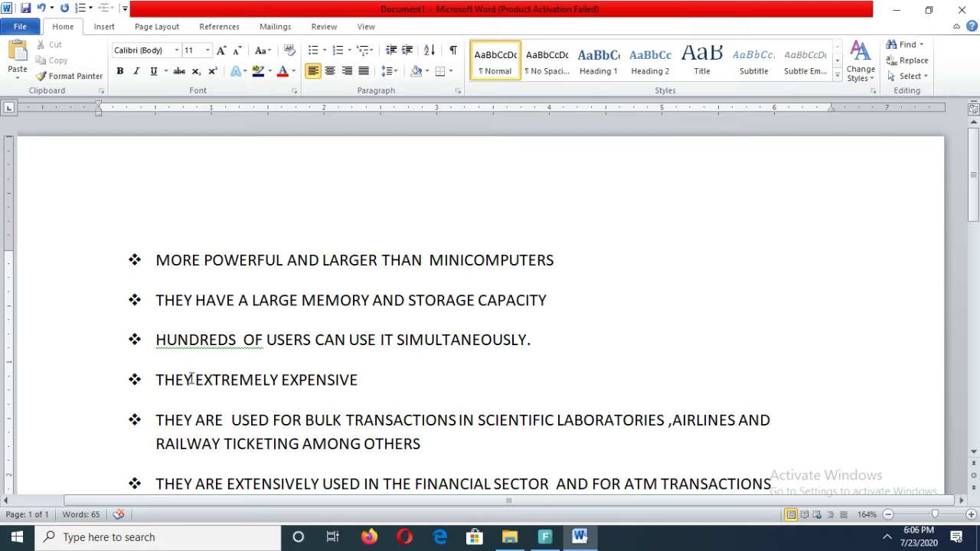
pyautogui.moveTo(153, 378); pyautogui.dragTo(399, 380)
pyautogui.hotkey('ctrl', 'c')
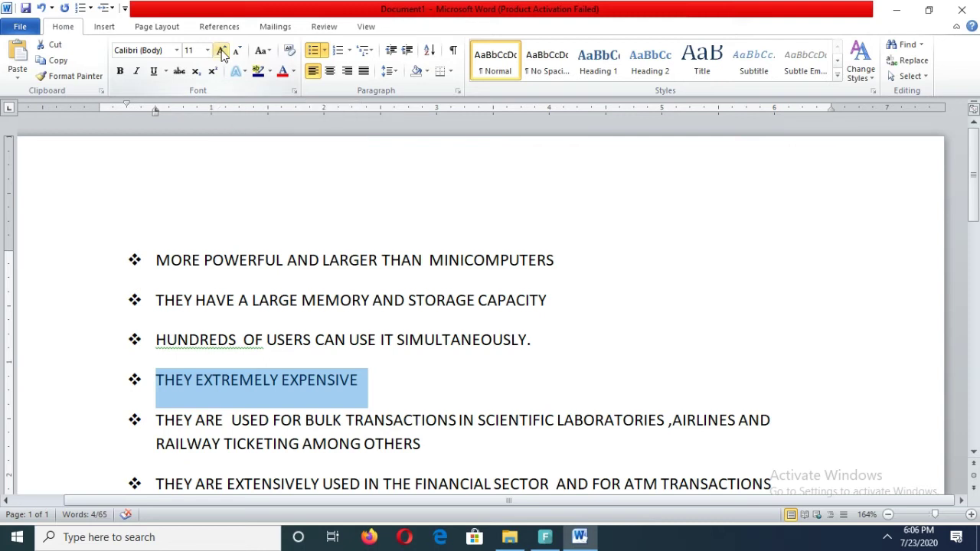
pyautogui.click(546, 342)
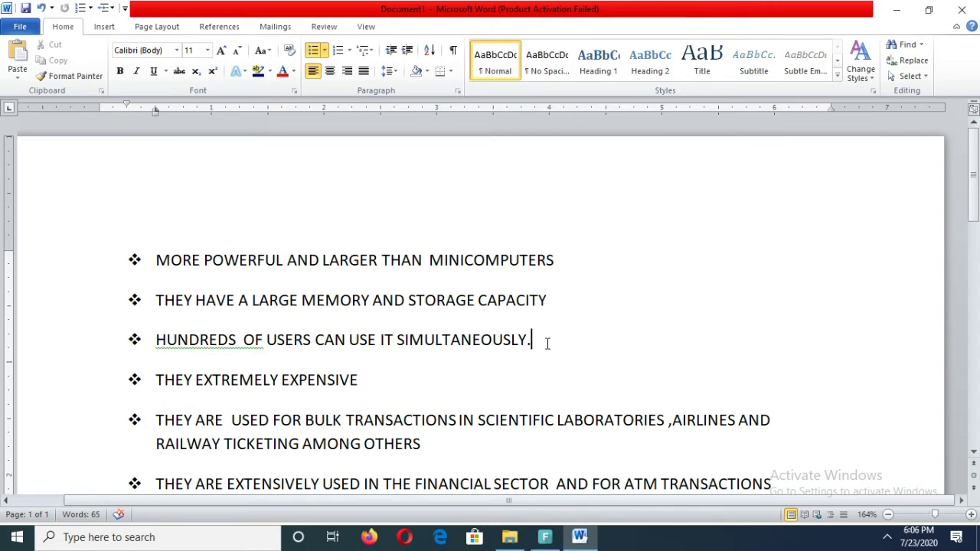
pyautogui.hotkey('ctrl', 'v')
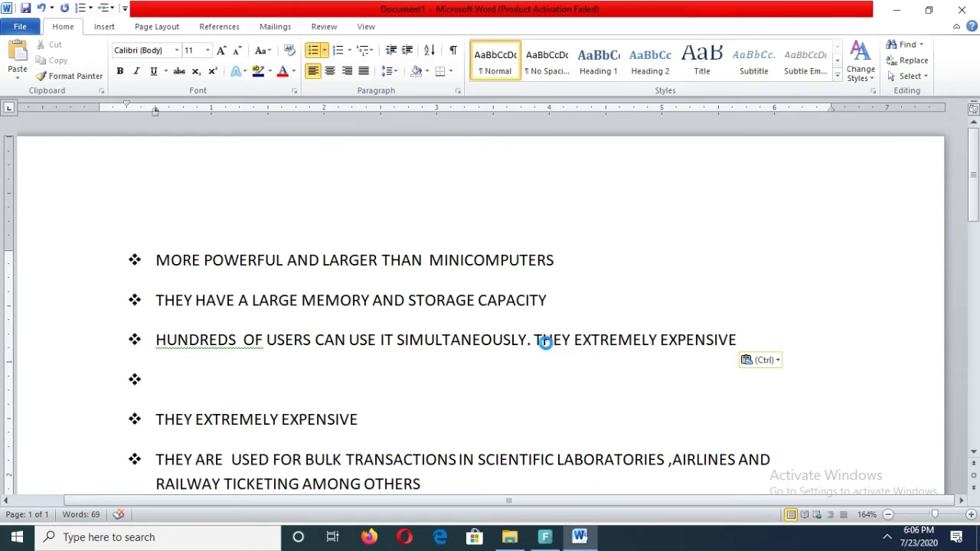
pyautogui.hotkey('ctrl', 'v')
pyautogui.hotkey('ctrl', 'v')
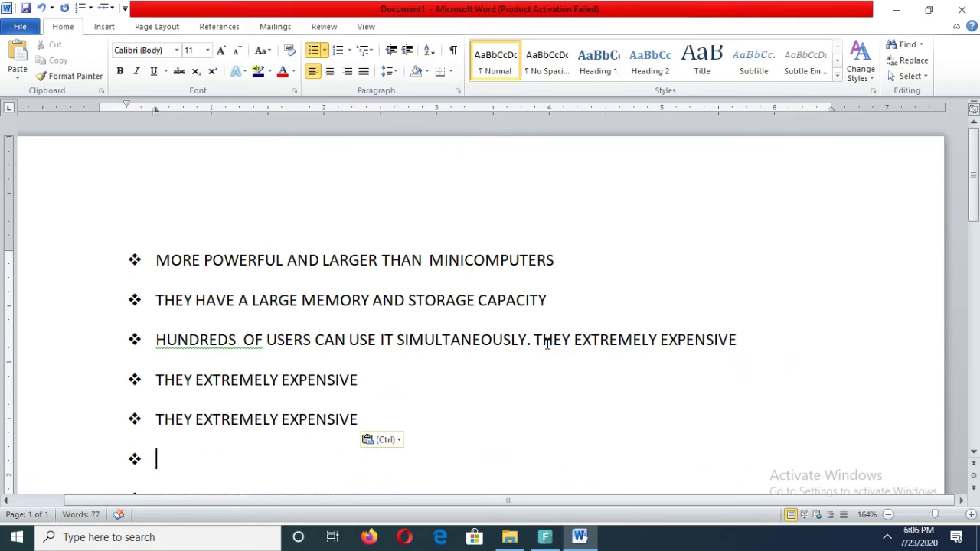
pyautogui.press('Delete')
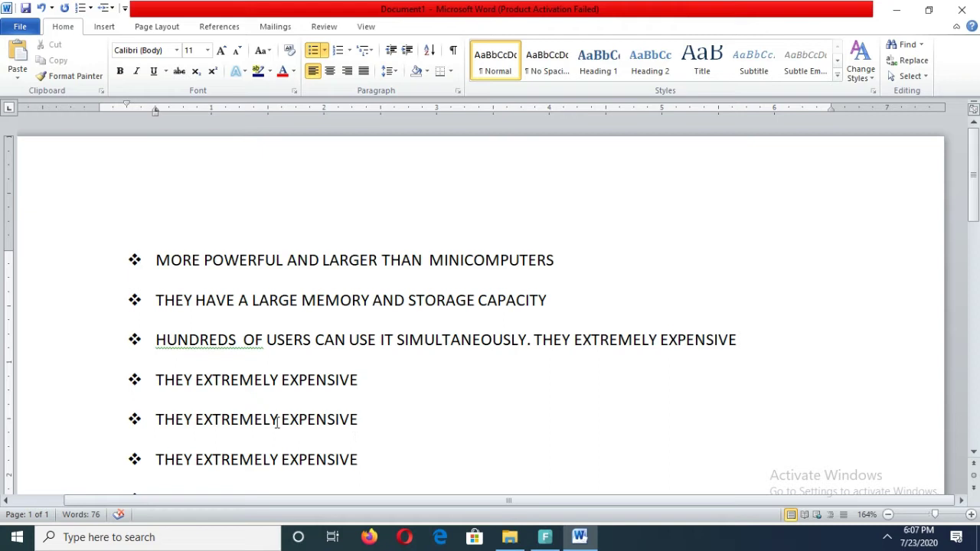
# Highlight EXPENSIVE in the fifth bullet, SIMULTANEOUSLY and STORAGE in bright green.
pyautogui.moveTo(279, 421); pyautogui.dragTo(398, 429)
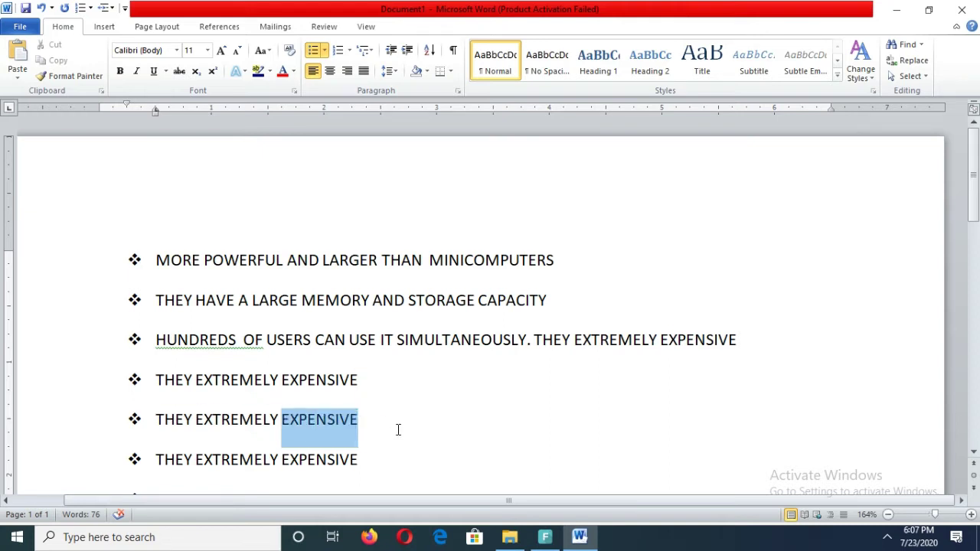
pyautogui.click(270, 72)
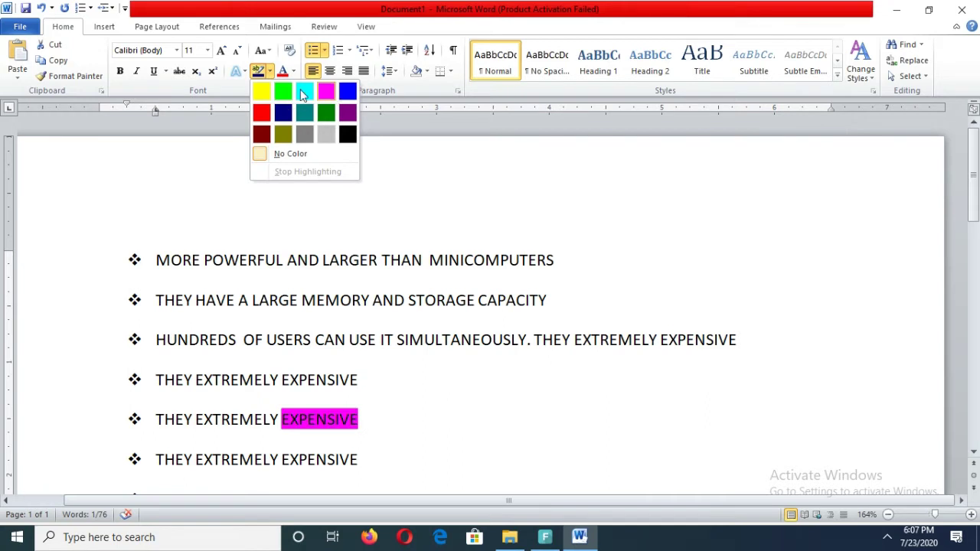
pyautogui.click(282, 92)
pyautogui.click(270, 414)
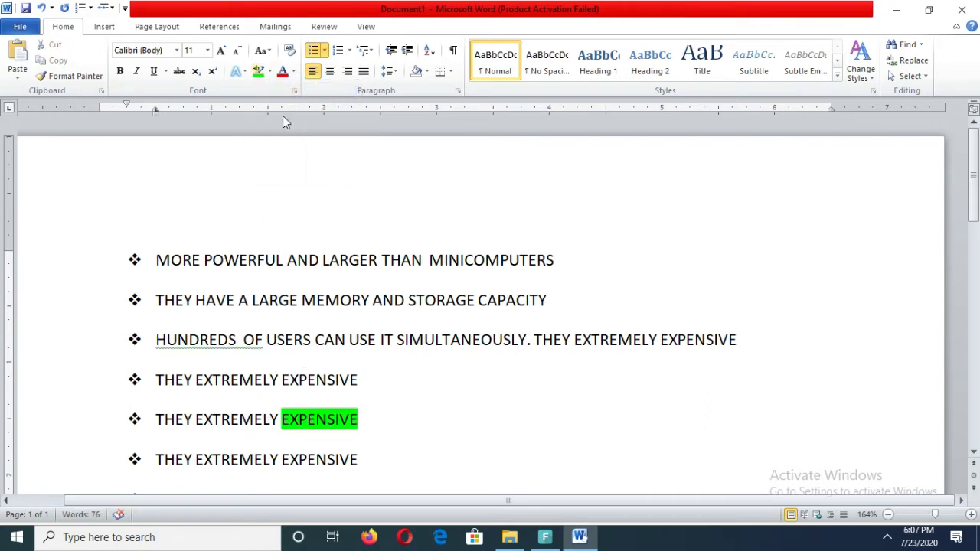
pyautogui.click(259, 70)
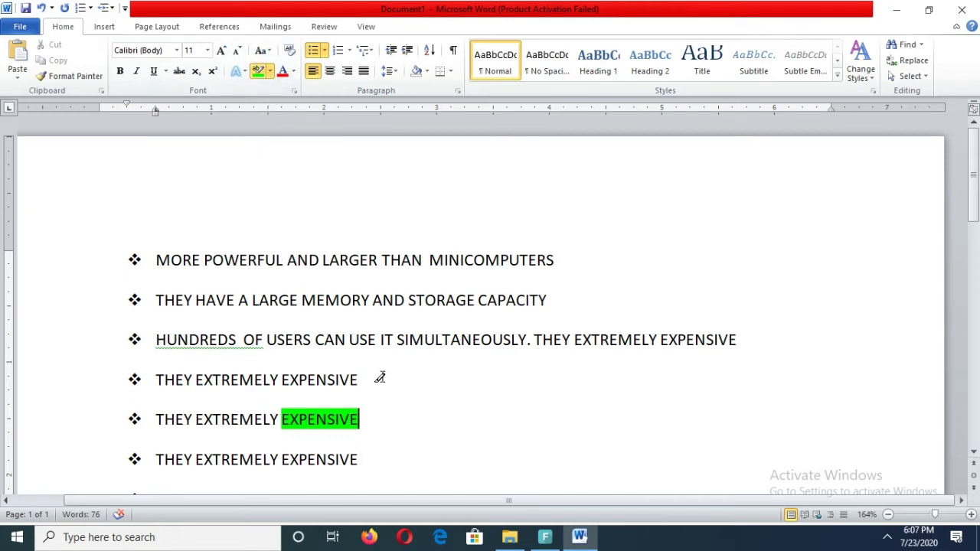
pyautogui.moveTo(400, 337)
pyautogui.mouseDown()
pyautogui.moveTo(525, 316)
pyautogui.moveTo(526, 340)
pyautogui.mouseUp()
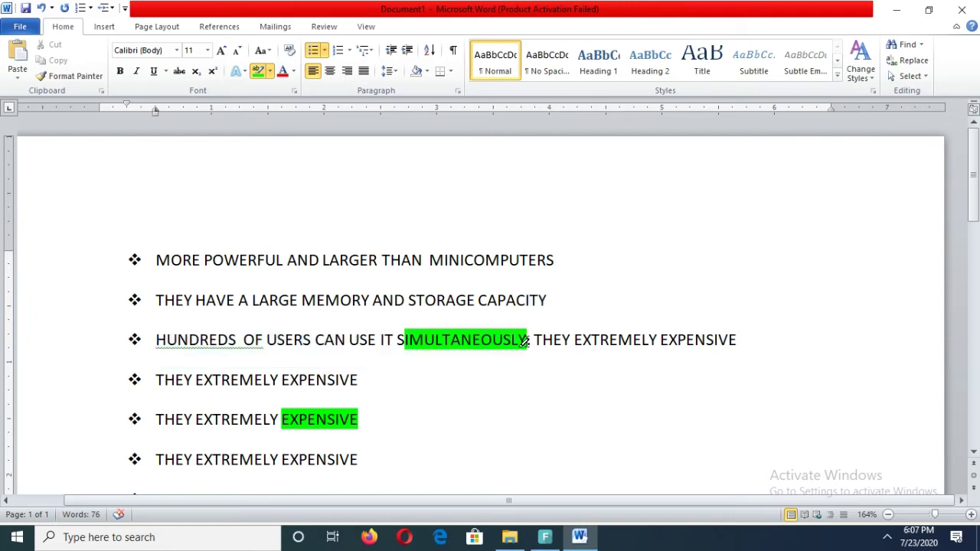
pyautogui.moveTo(412, 296); pyautogui.dragTo(476, 298)
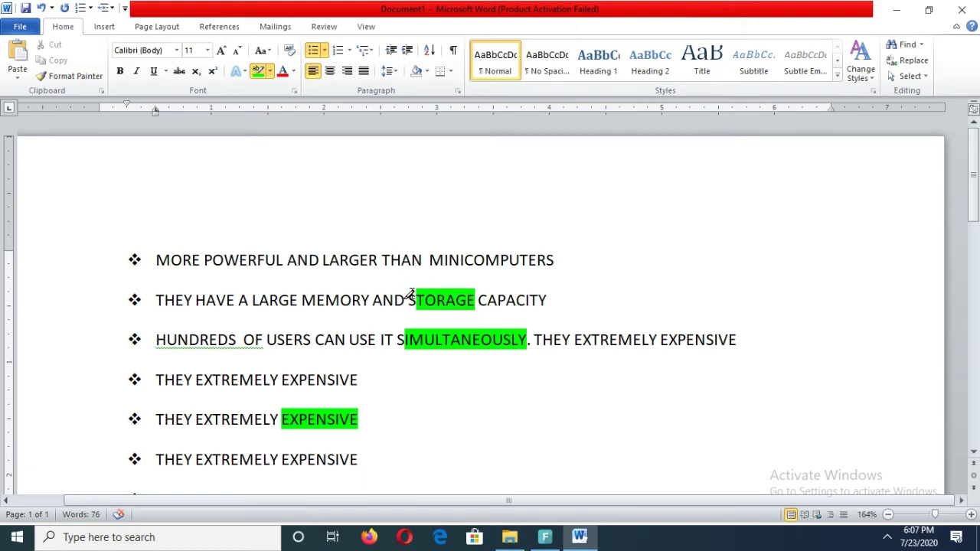
pyautogui.moveTo(407, 298); pyautogui.dragTo(418, 298)
pyautogui.moveTo(972, 145); pyautogui.dragTo(974, 148)
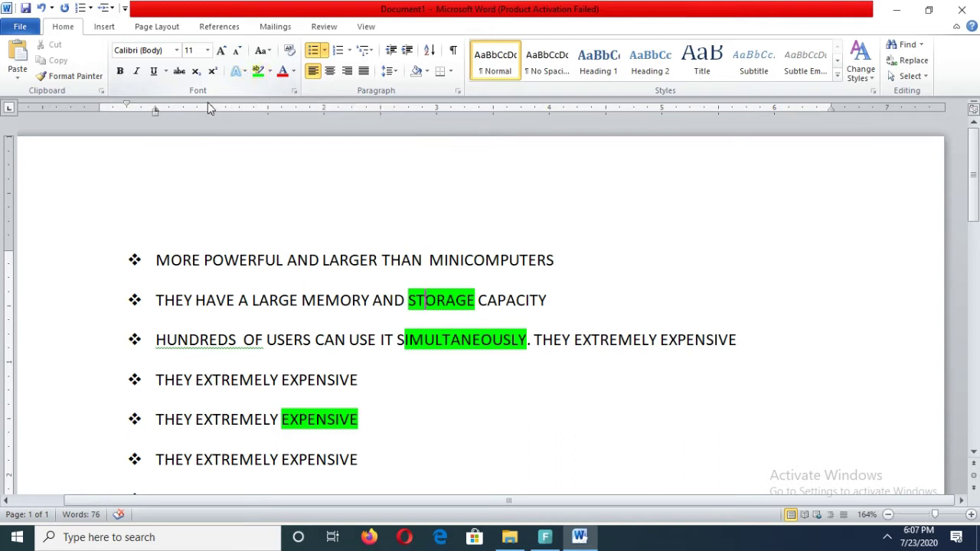
pyautogui.click(293, 90)
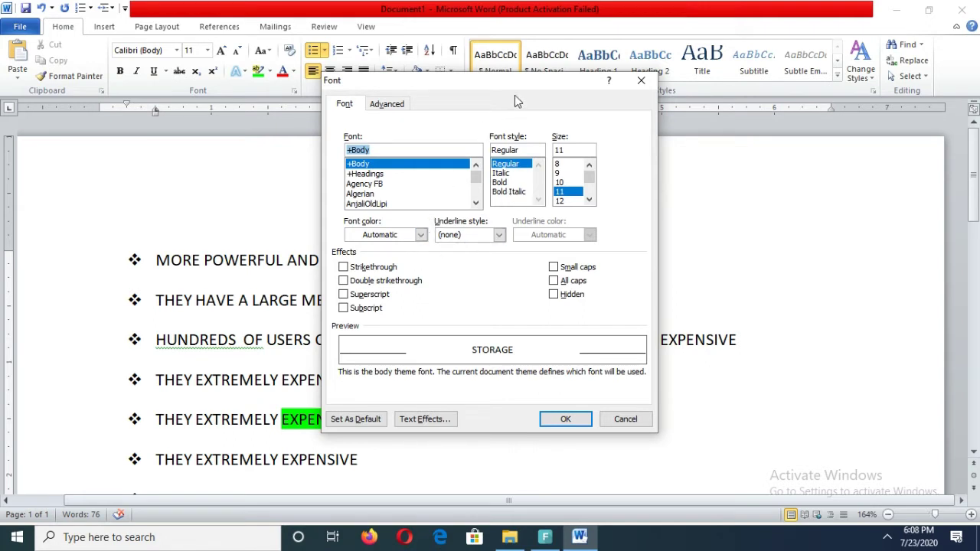
pyautogui.moveTo(527, 85); pyautogui.dragTo(684, 65)
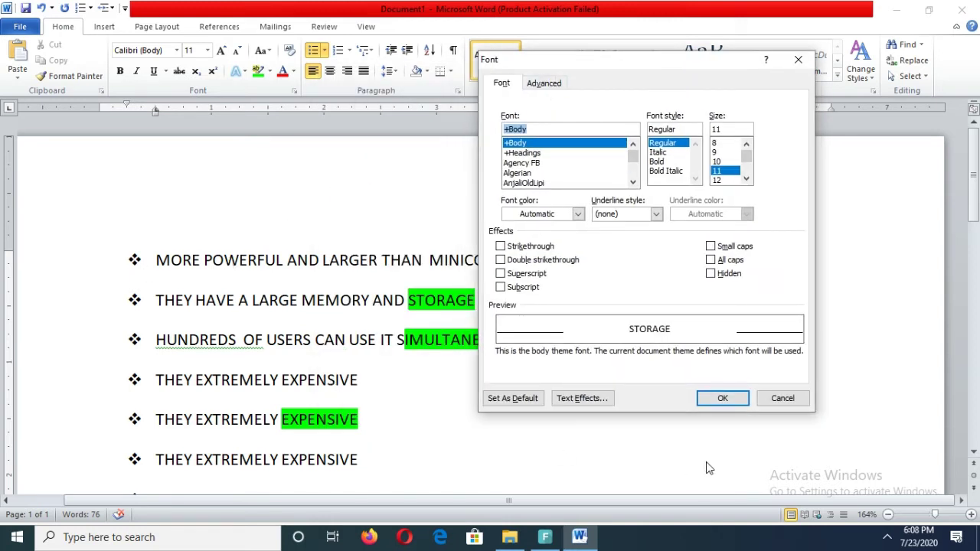
pyautogui.click(783, 399)
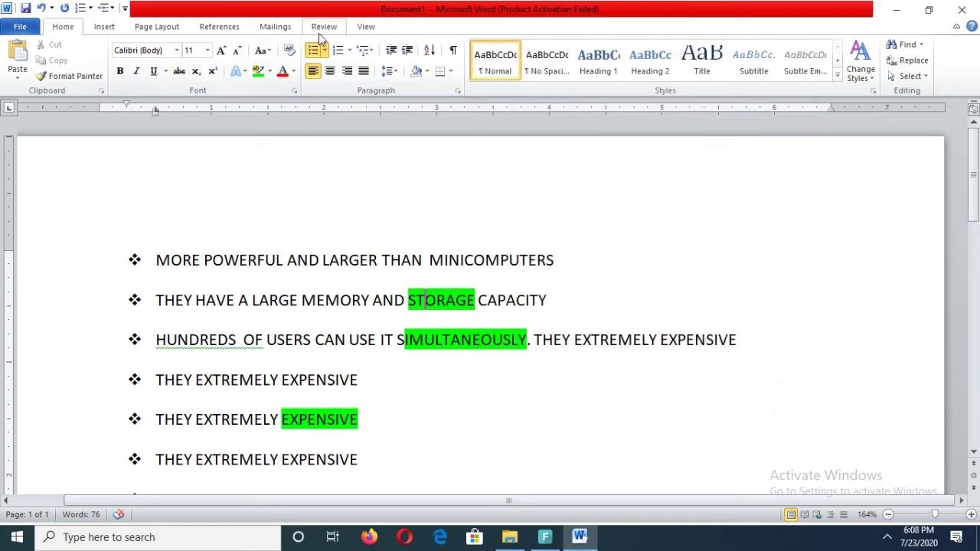
pyautogui.moveTo(157, 260); pyautogui.dragTo(202, 266)
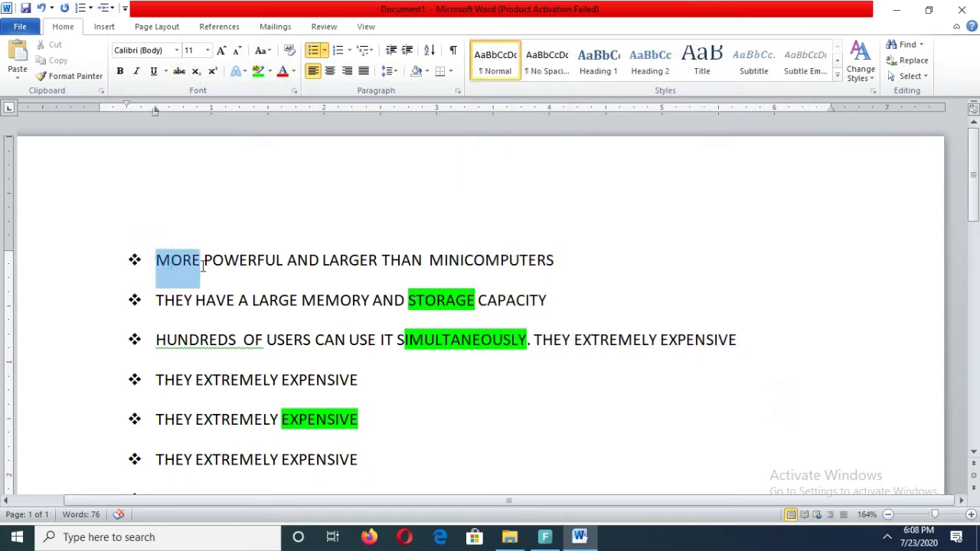
pyautogui.click(246, 69)
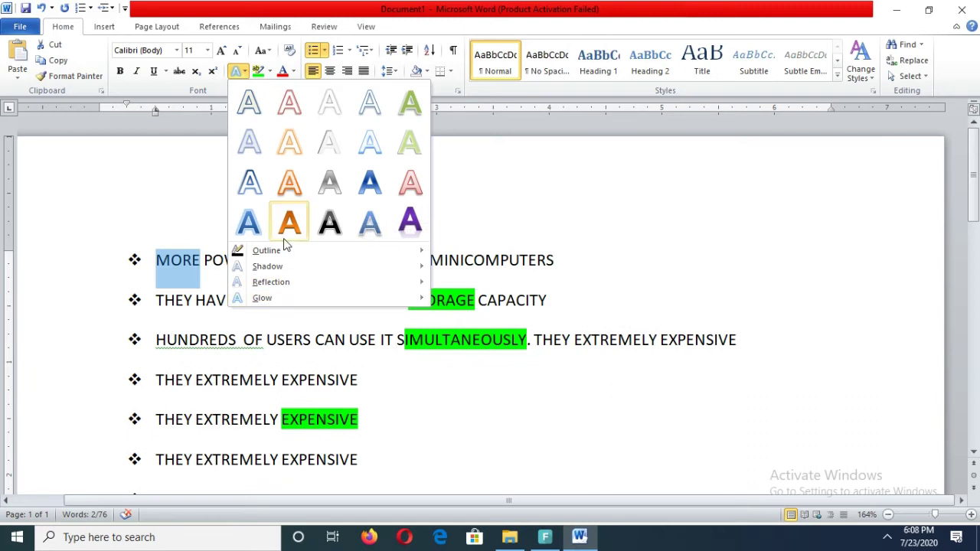
pyautogui.moveTo(267, 267)
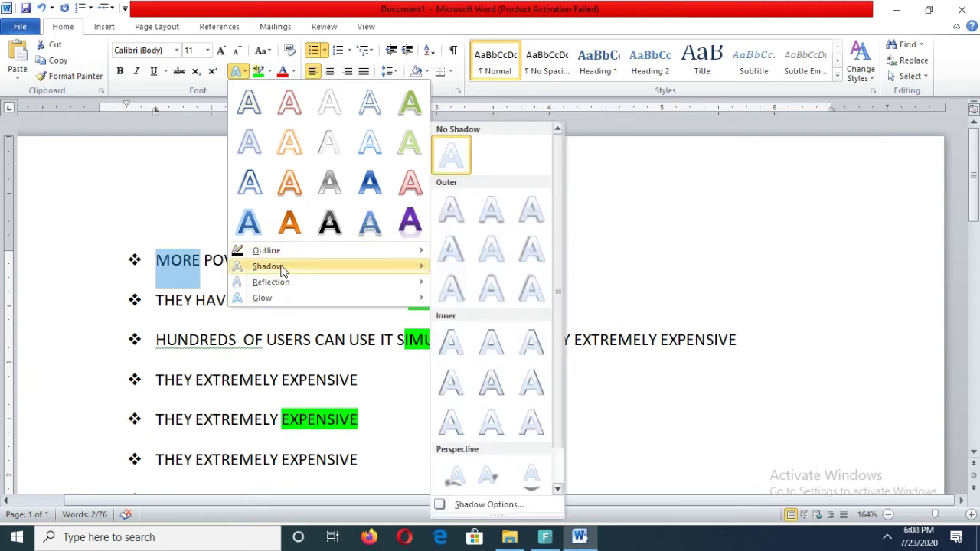
pyautogui.click(195, 94)
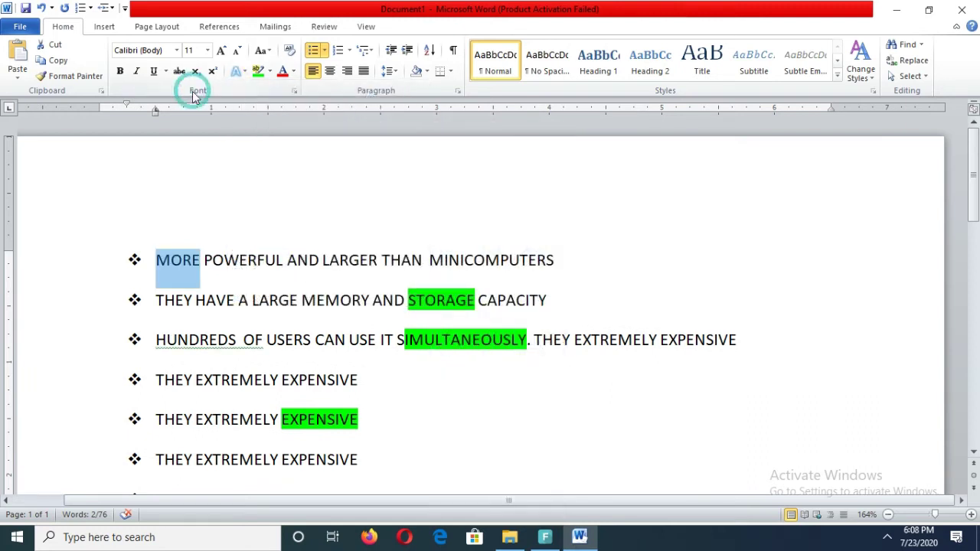
# From the Font dialog for MORE, bring up the Format Text Effects text fill options.
pyautogui.click(296, 91)
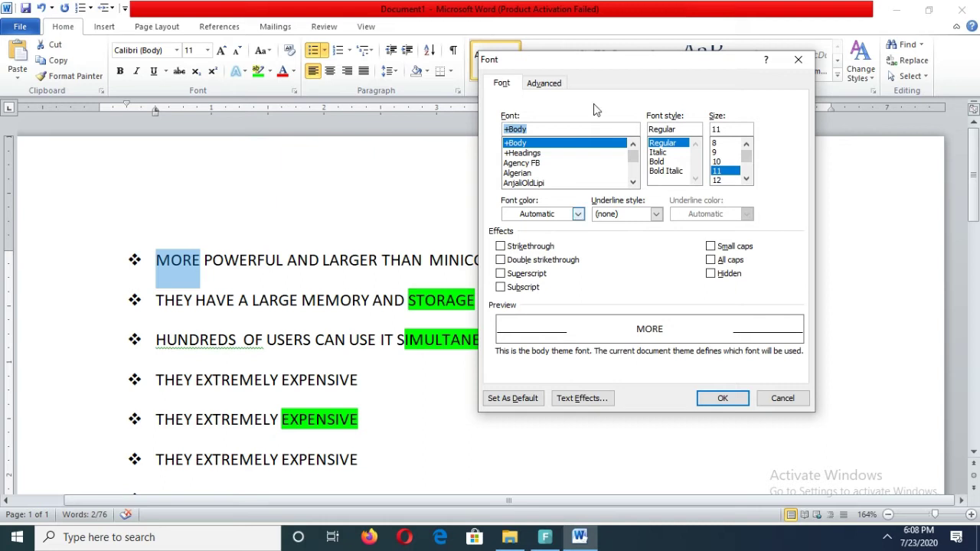
pyautogui.click(561, 87)
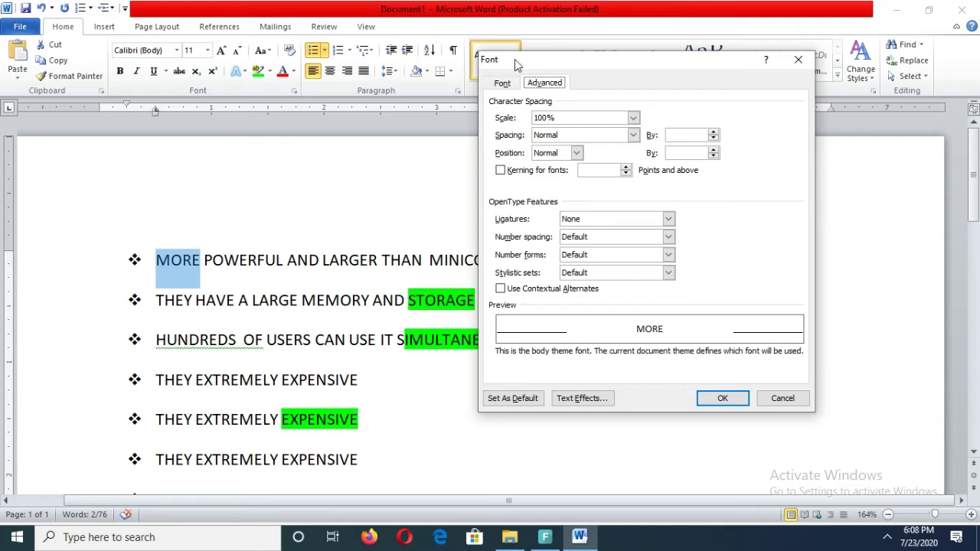
pyautogui.click(513, 84)
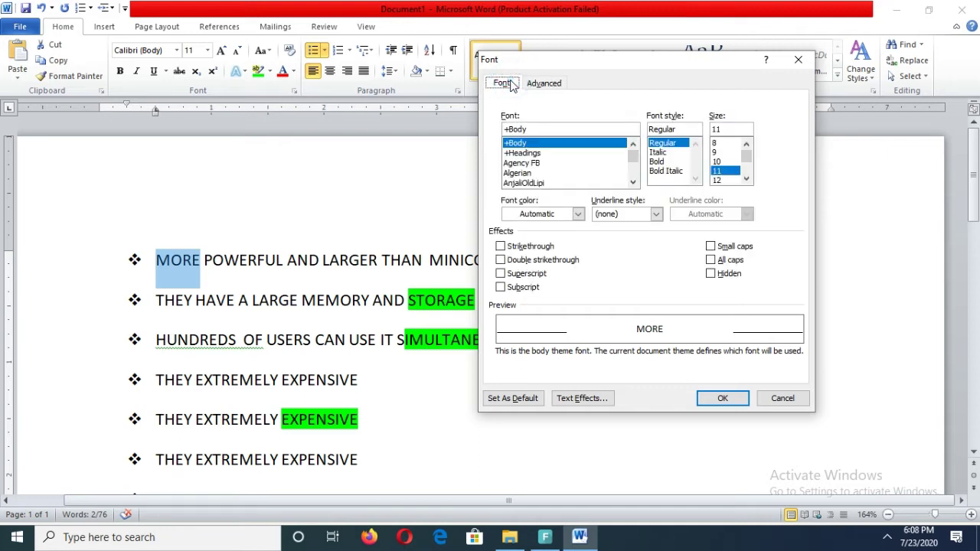
pyautogui.click(579, 399)
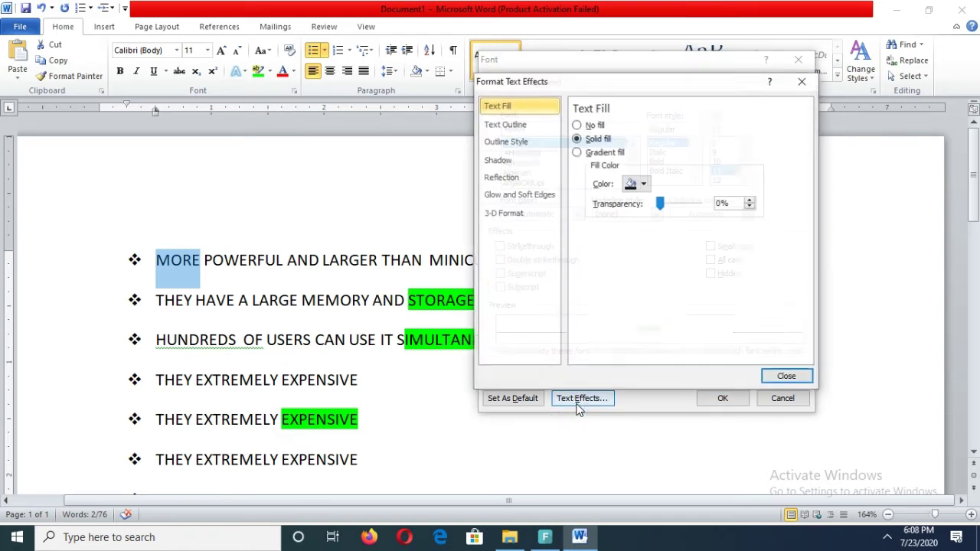
# Give MORE the Outer 'Offset Diagonal Top Left' shadow preset and close both font dialogs.
pyautogui.click(498, 161)
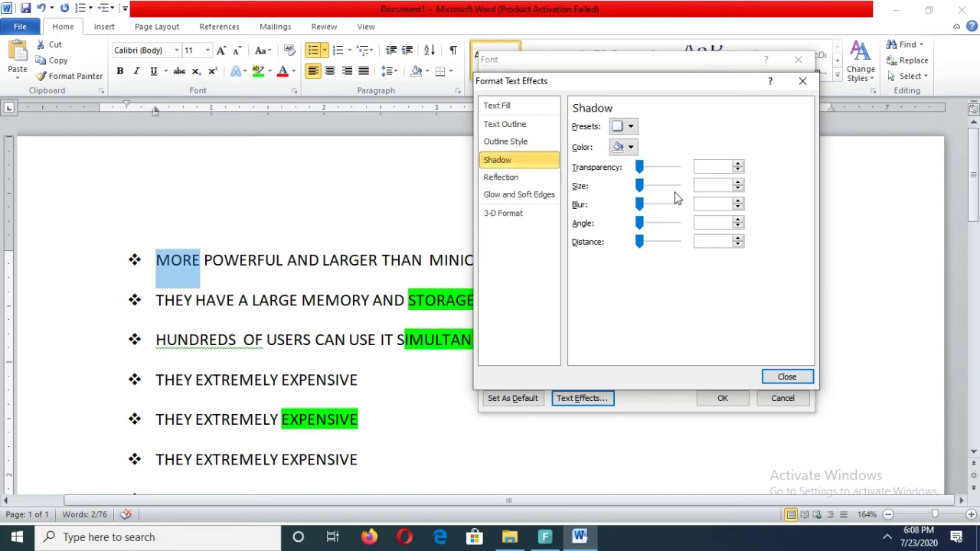
pyautogui.click(629, 127)
pyautogui.click(629, 127)
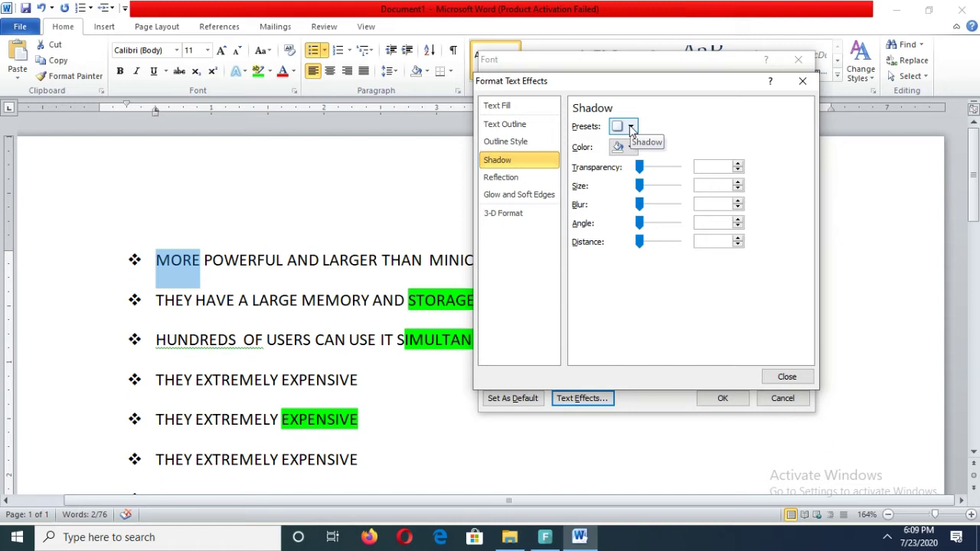
pyautogui.click(631, 127)
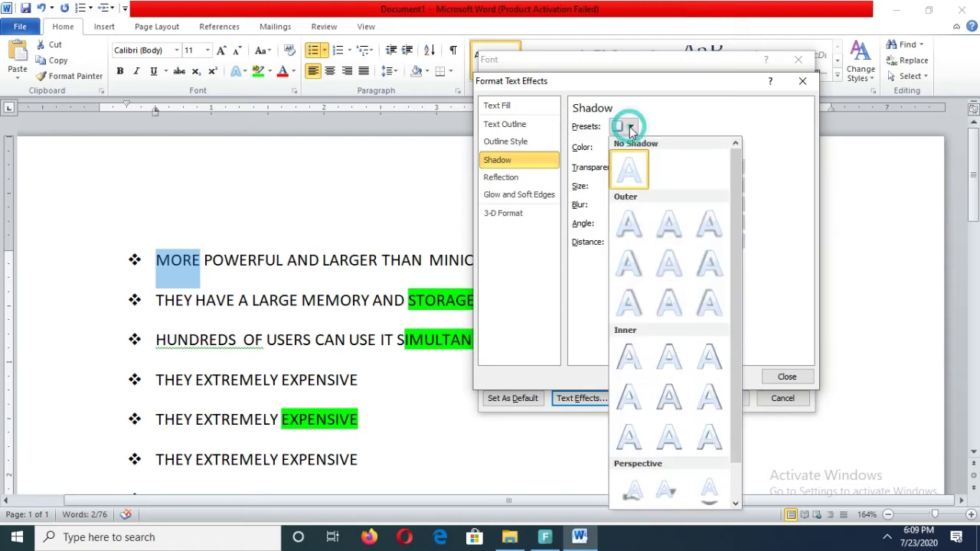
pyautogui.click(710, 300)
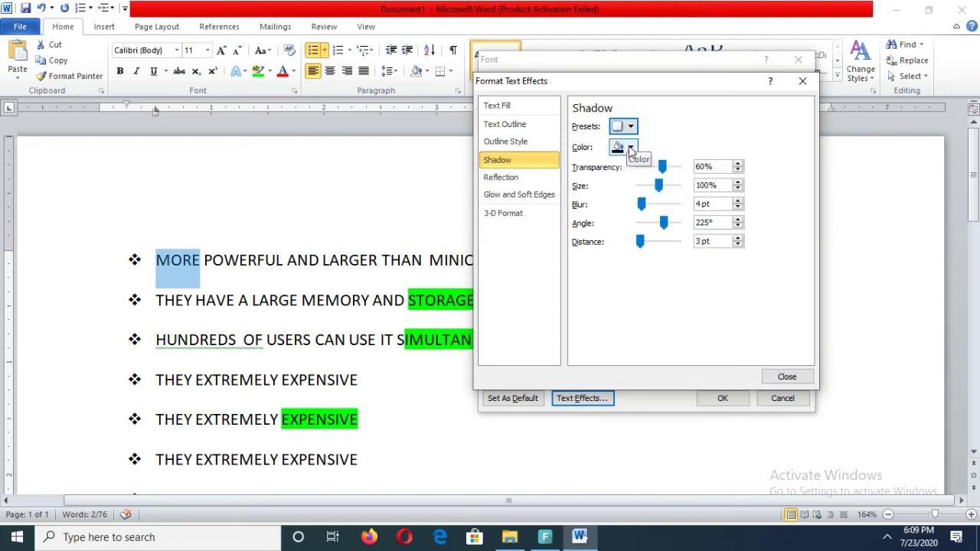
pyautogui.click(631, 147)
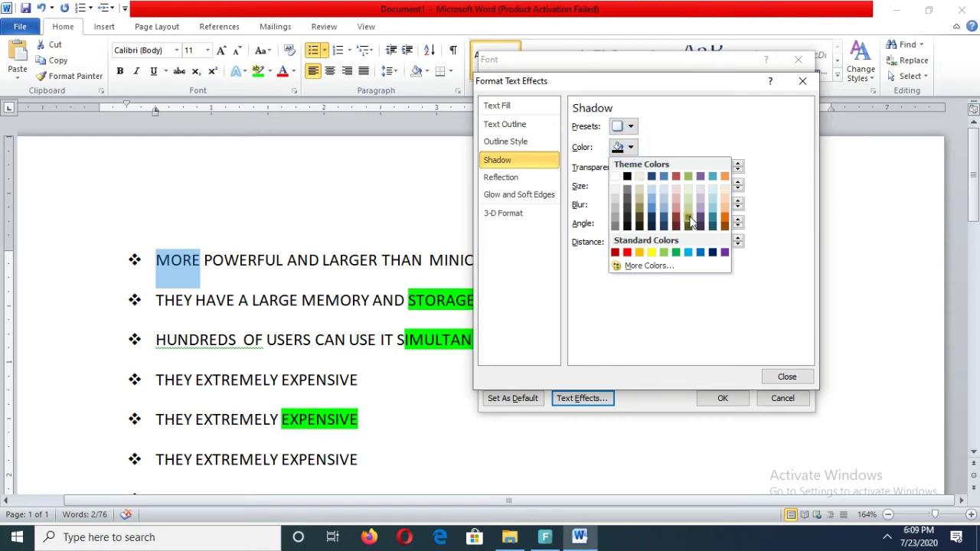
pyautogui.click(691, 222)
pyautogui.click(786, 377)
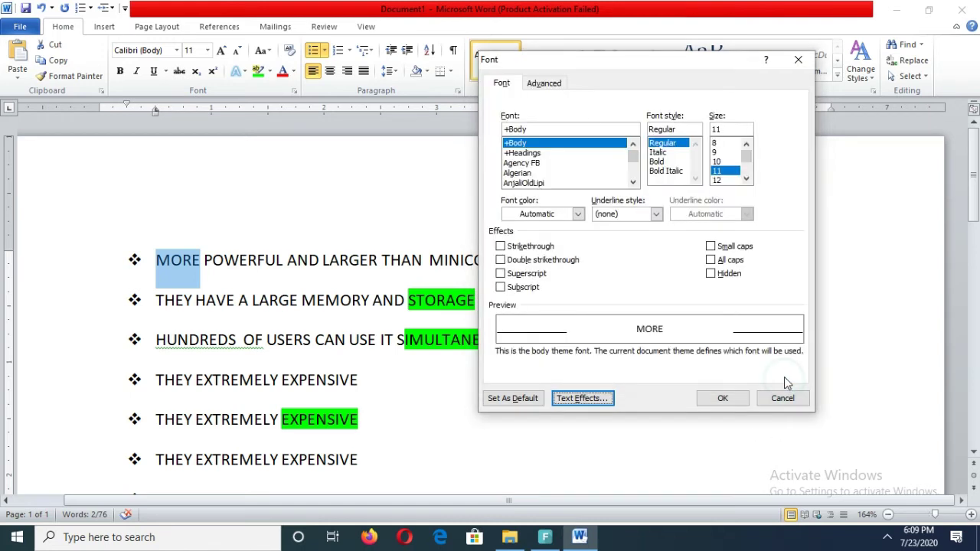
pyautogui.click(717, 399)
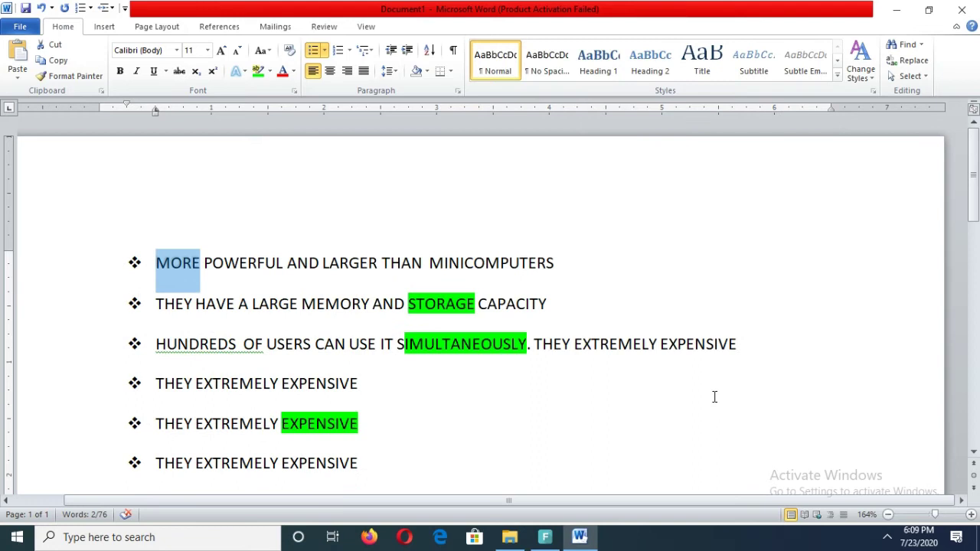
pyautogui.click(266, 259)
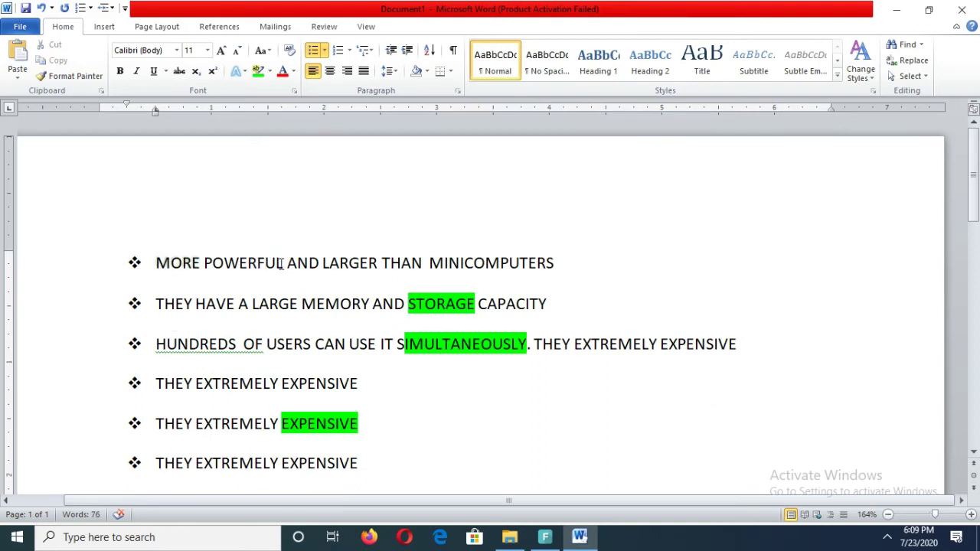
pyautogui.click(203, 262)
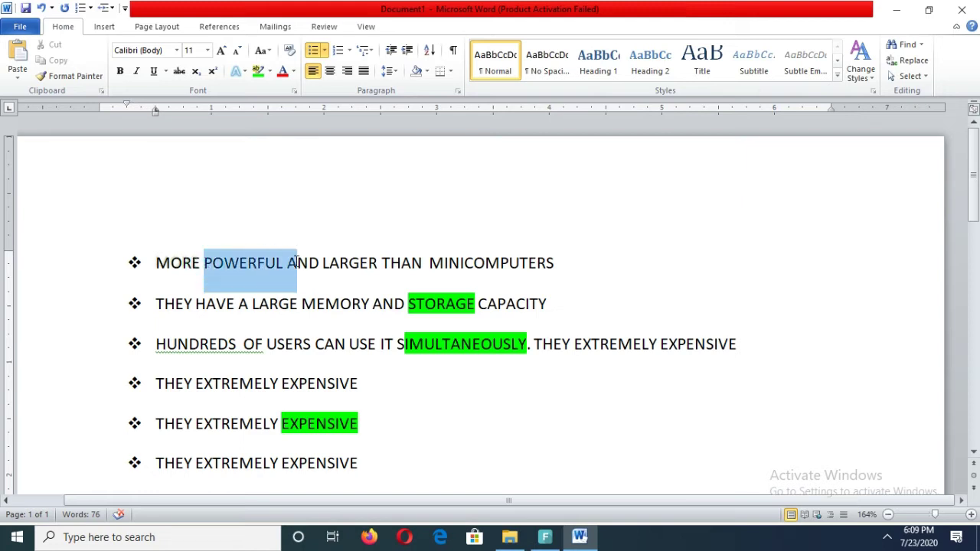
pyautogui.moveTo(203, 262); pyautogui.dragTo(284, 263)
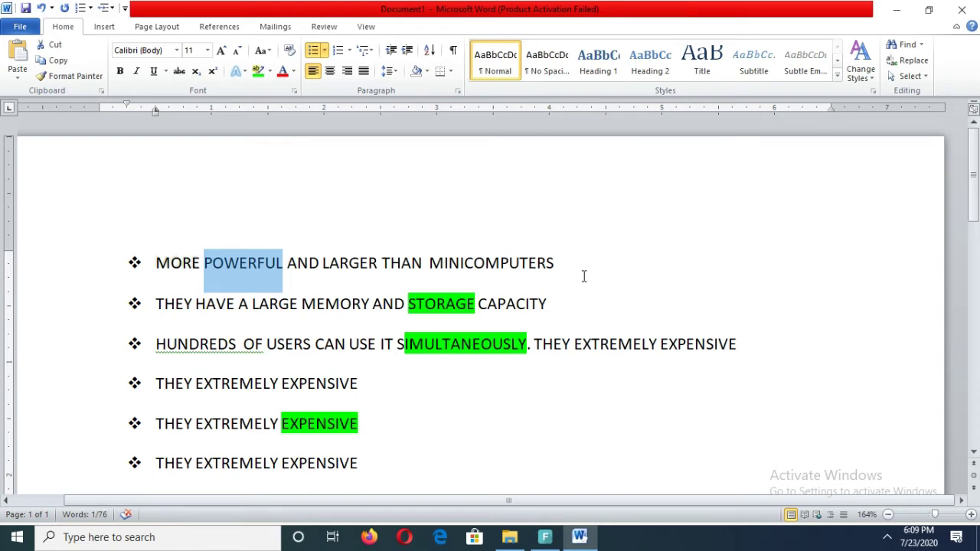
pyautogui.click(561, 262)
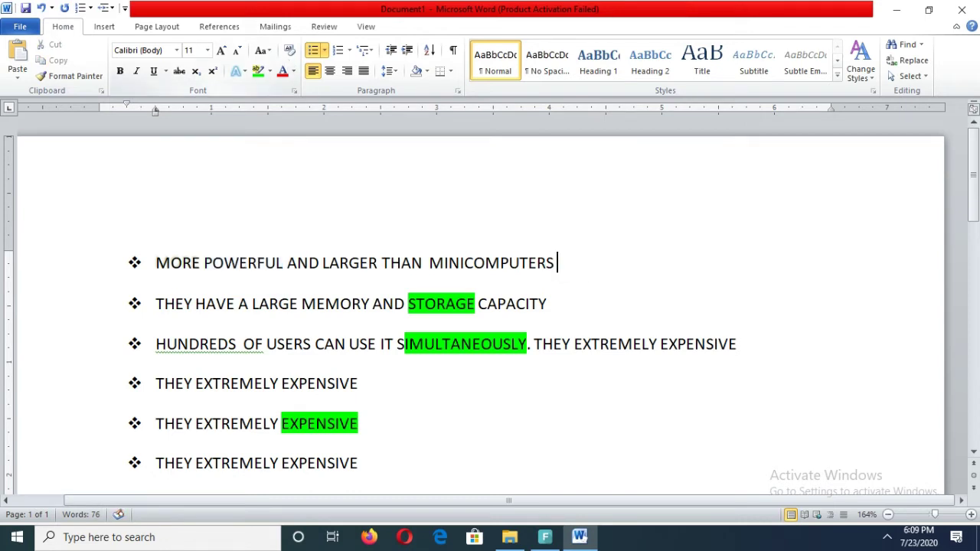
# Append x² after MINICOMPUTERS in the first bullet, with the 2 set as superscript.
pyautogui.write('x')
pyautogui.write('2')
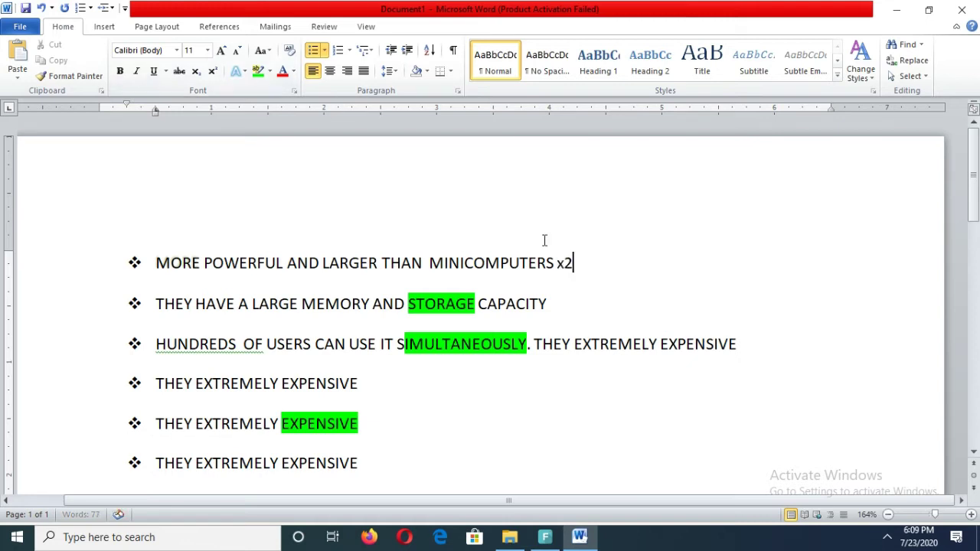
pyautogui.moveTo(564, 263); pyautogui.dragTo(573, 263)
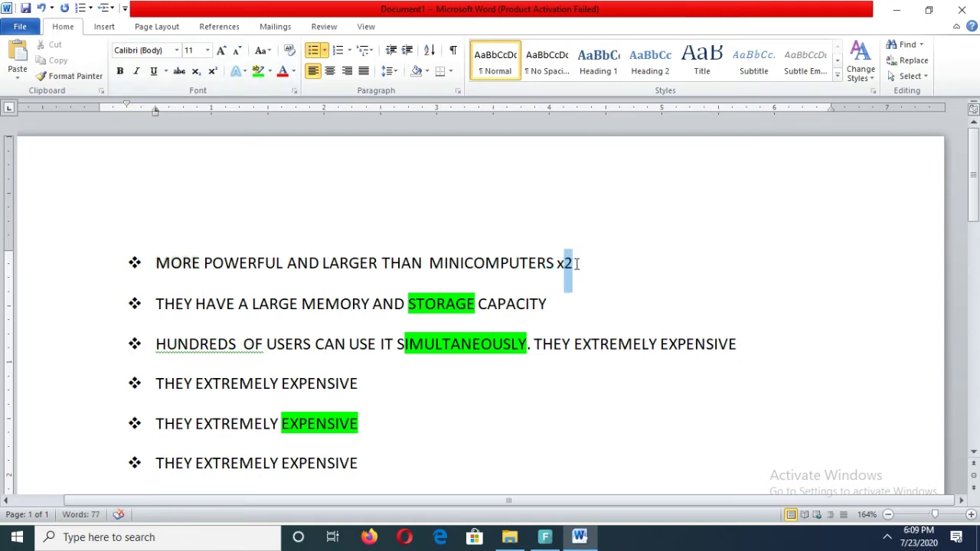
pyautogui.click(213, 71)
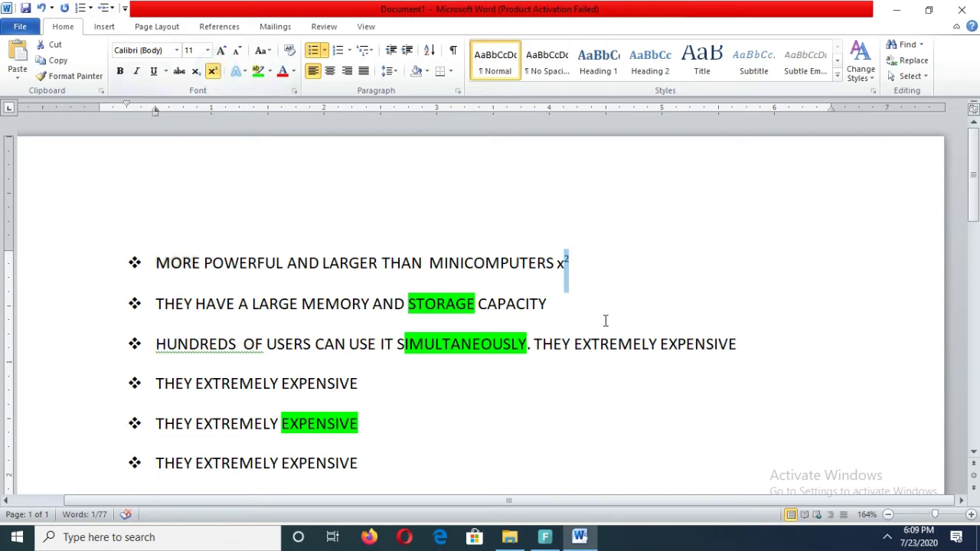
pyautogui.click(560, 301)
pyautogui.write('h2')
pyautogui.press('BackSpace')
pyautogui.press('BackSpace')
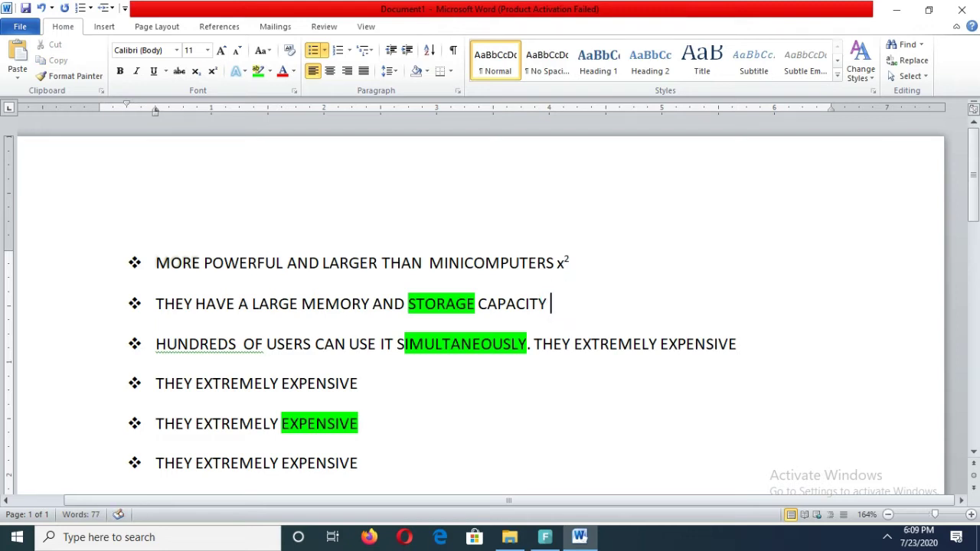
# Type H2O after CAPACITY in the second bullet and make its 2 subscript.
pyautogui.write('H2O')
pyautogui.moveTo(561, 304); pyautogui.dragTo(570, 304)
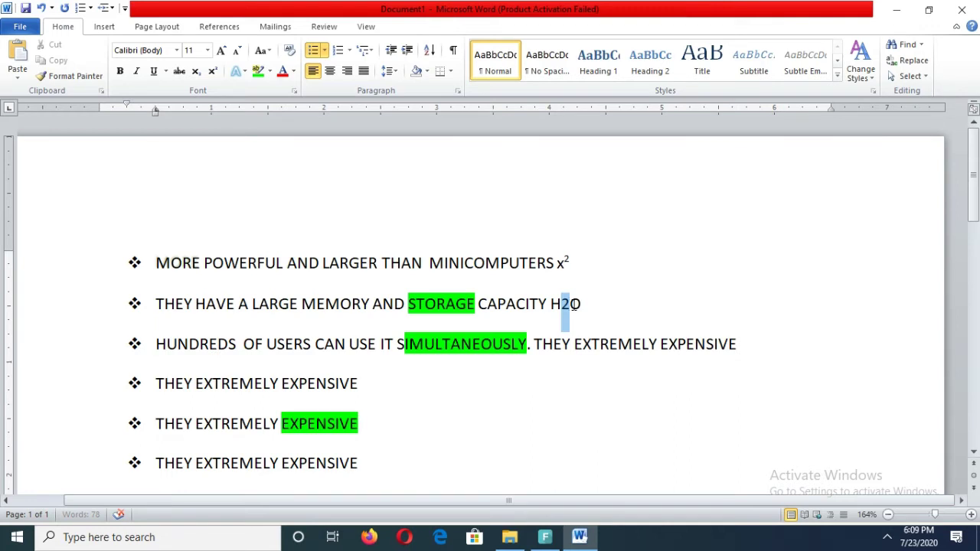
pyautogui.click(195, 71)
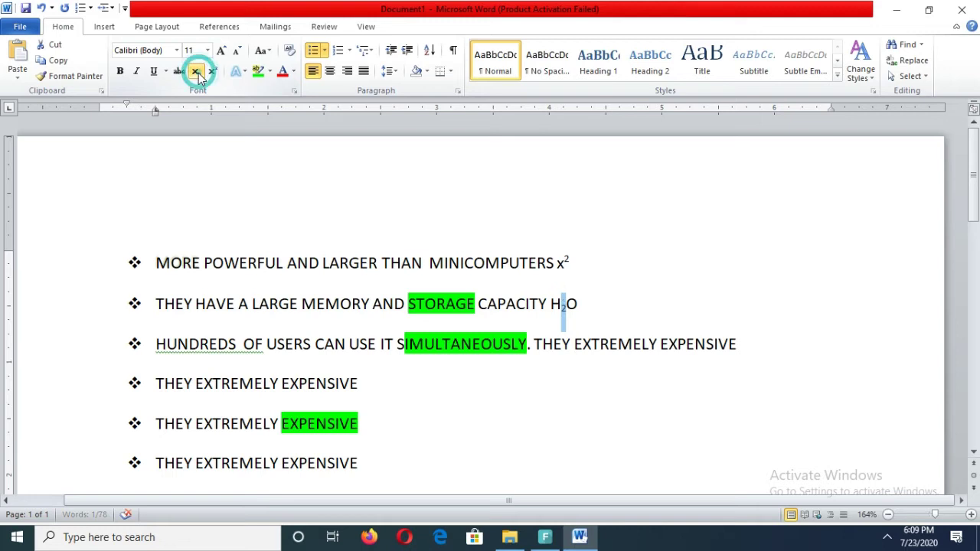
pyautogui.click(598, 312)
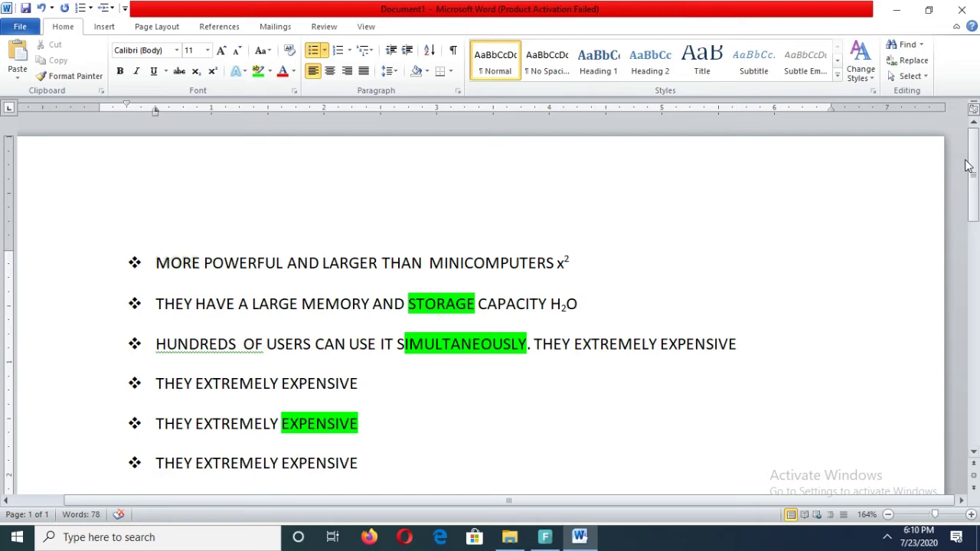
pyautogui.scroll(-2, 3, 184)
pyautogui.scroll(-10, 2, 317)
pyautogui.scroll(12, 947, 139)
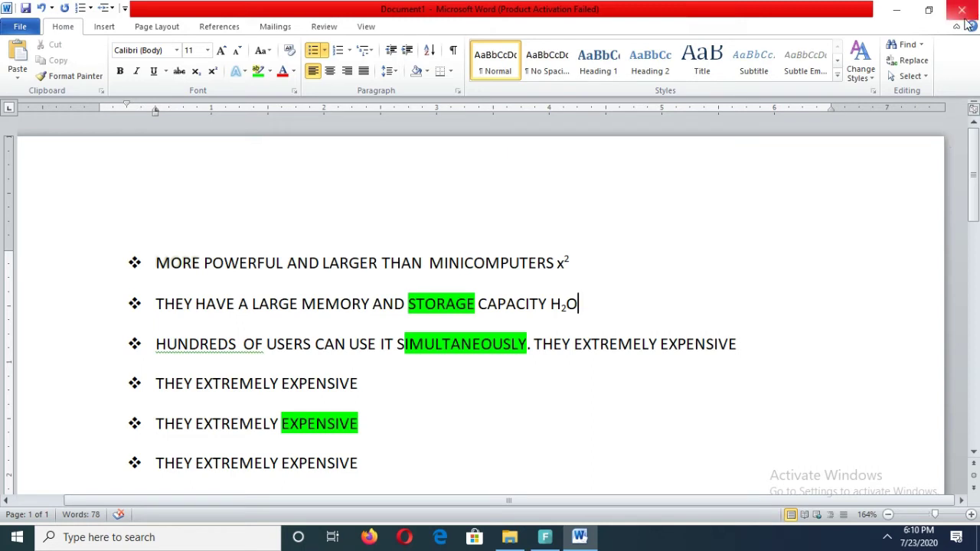
# Search the document for EXPENSIVE and step through all 4 matches.
pyautogui.click(923, 46)
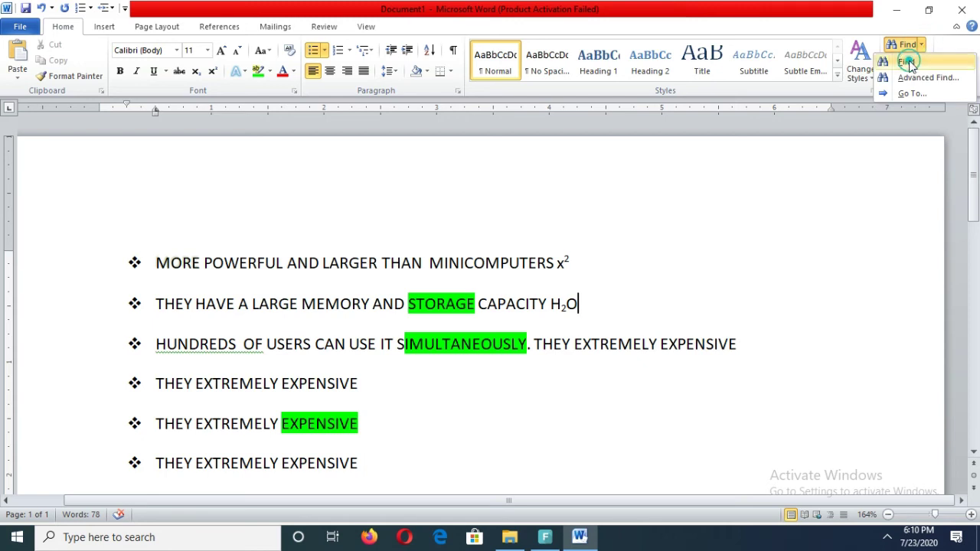
pyautogui.click(906, 61)
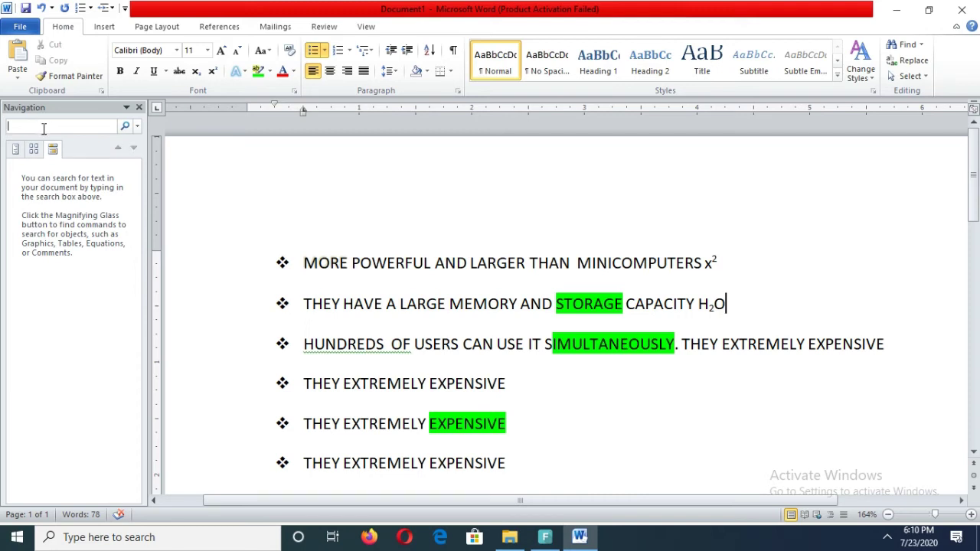
pyautogui.write('EXPE')
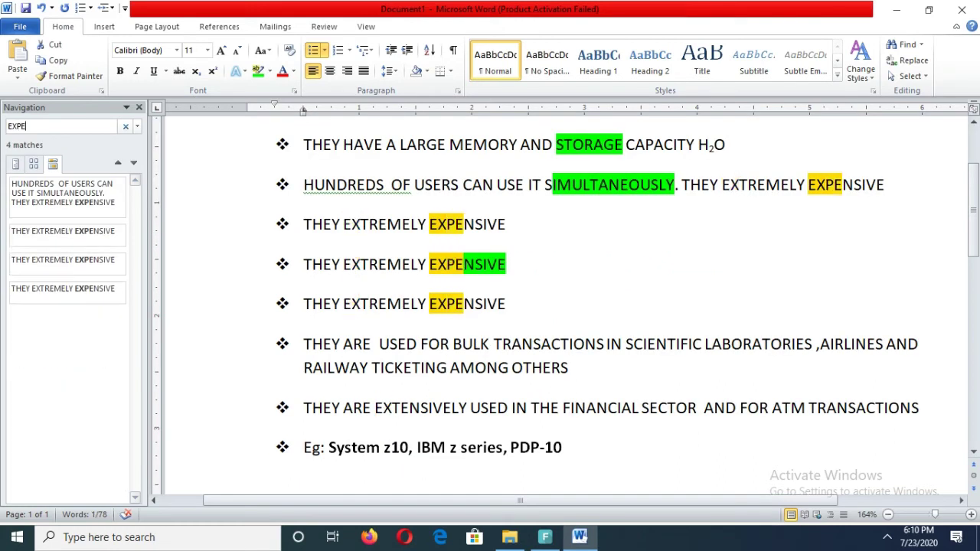
pyautogui.write('NSIVE')
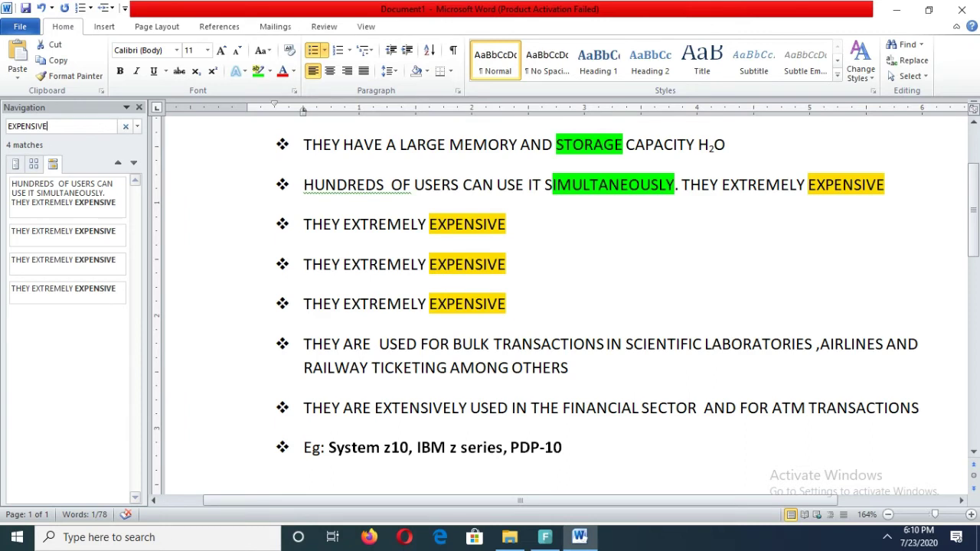
pyautogui.press('Return')
pyautogui.press('Return')
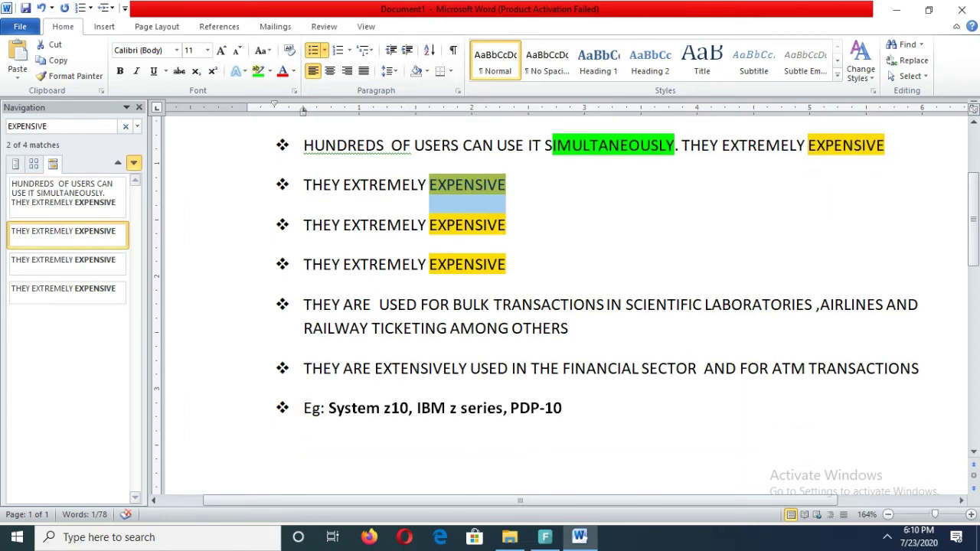
pyautogui.press('Return')
pyautogui.press('Return')
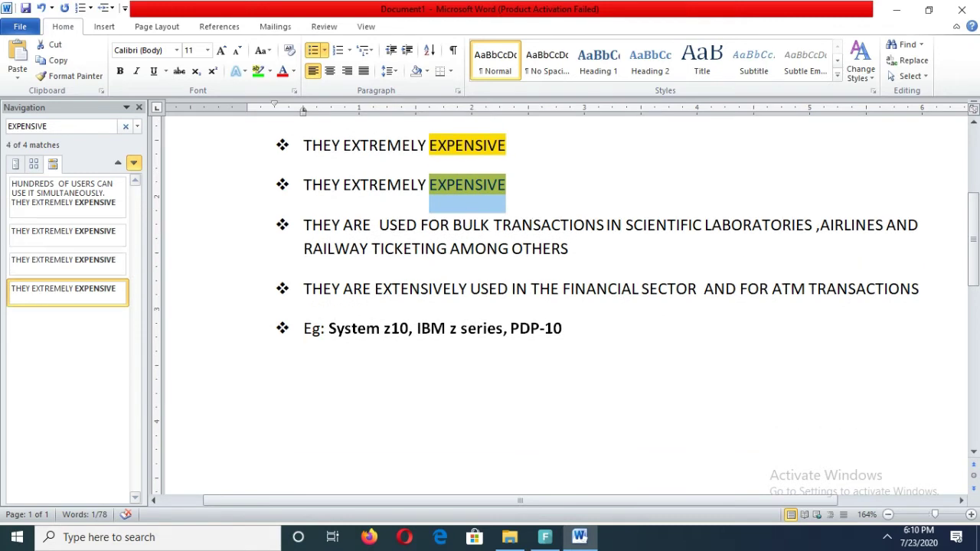
pyautogui.press('Return')
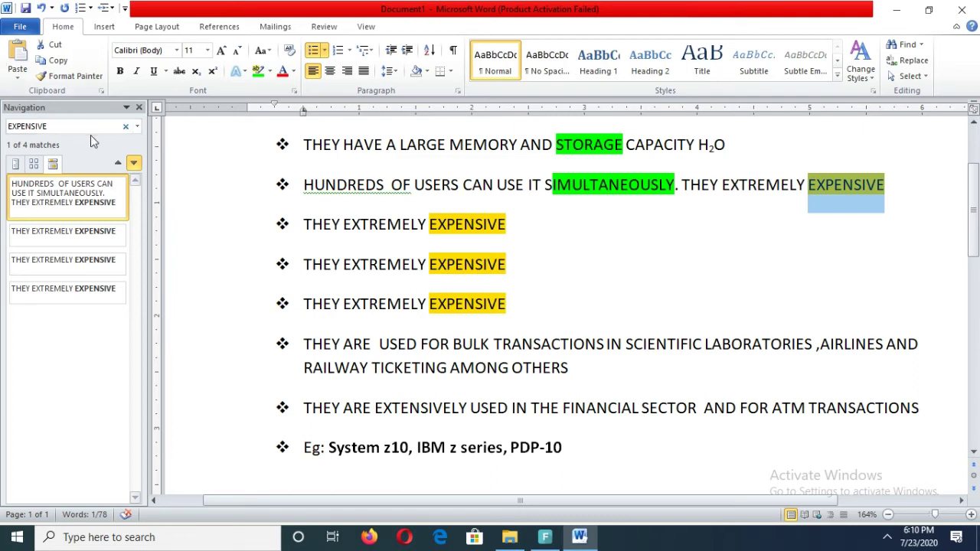
# Replace EXPENSIVE with CHEAPER throughout the list using Replace and Replace All.
pyautogui.click(914, 61)
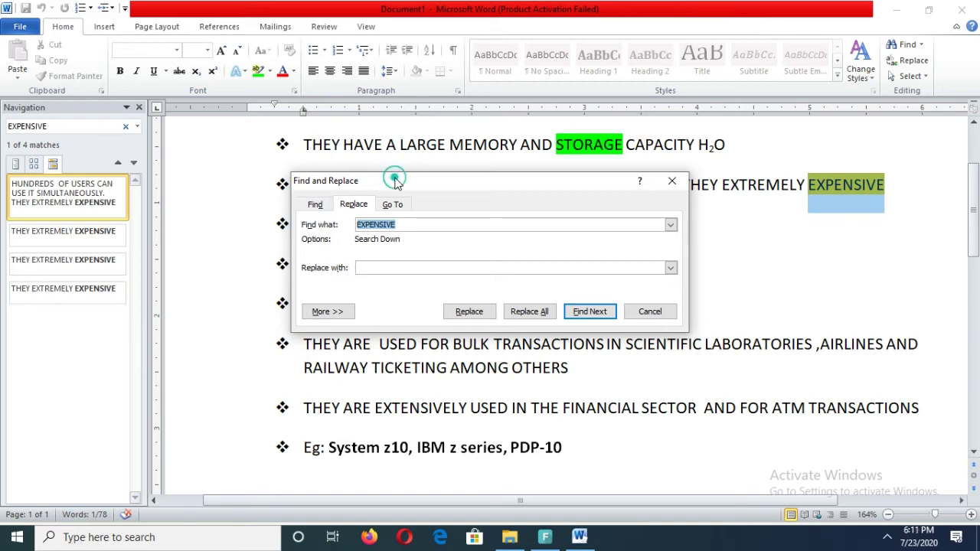
pyautogui.moveTo(394, 180); pyautogui.dragTo(202, 70)
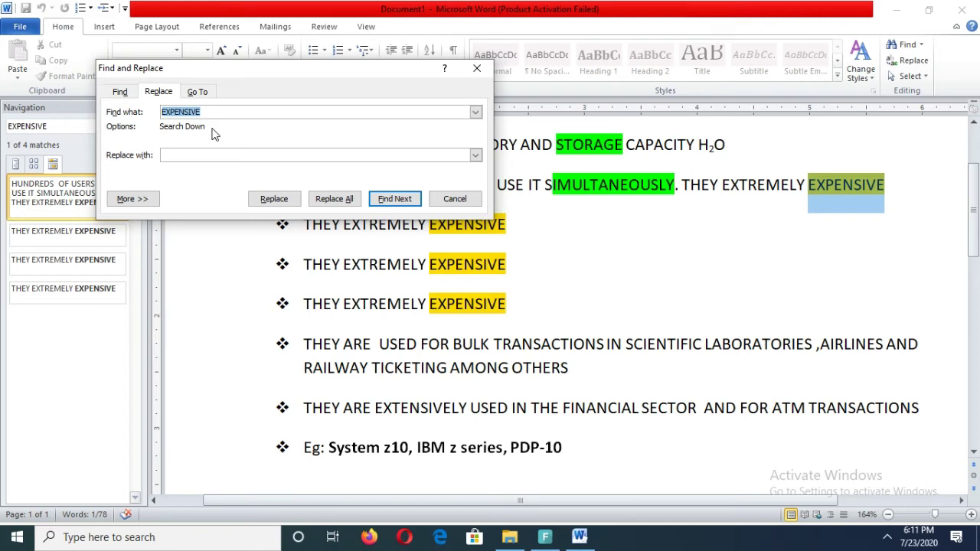
pyautogui.click(238, 158)
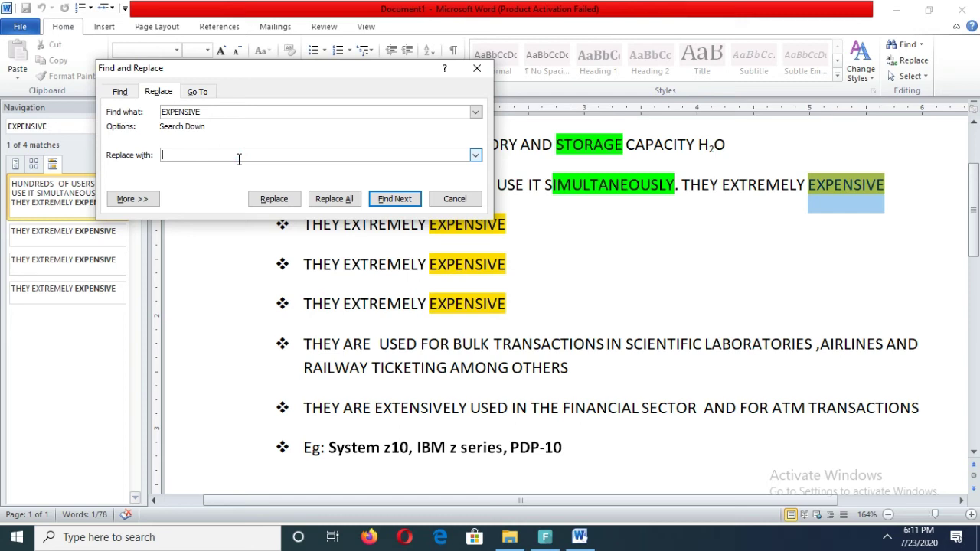
pyautogui.write('CHEAPER')
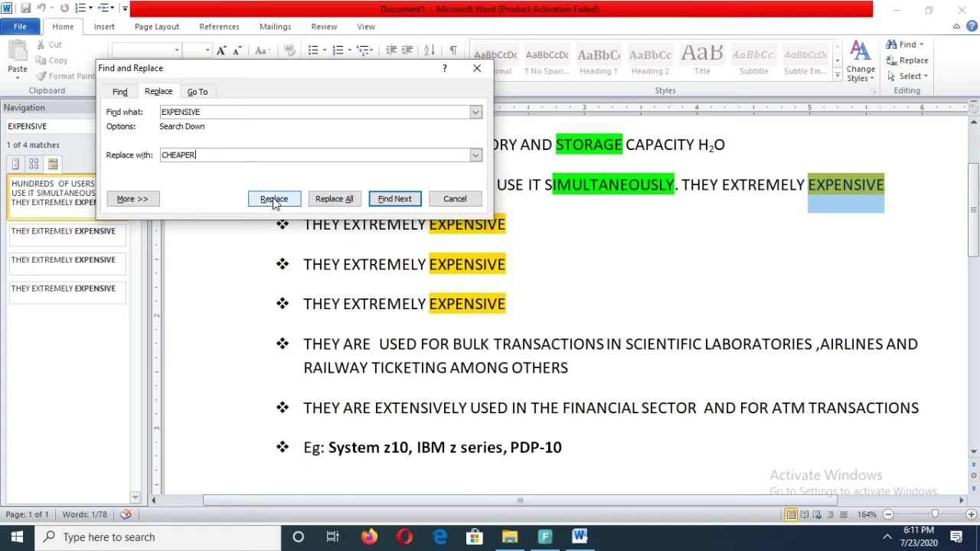
pyautogui.click(389, 200)
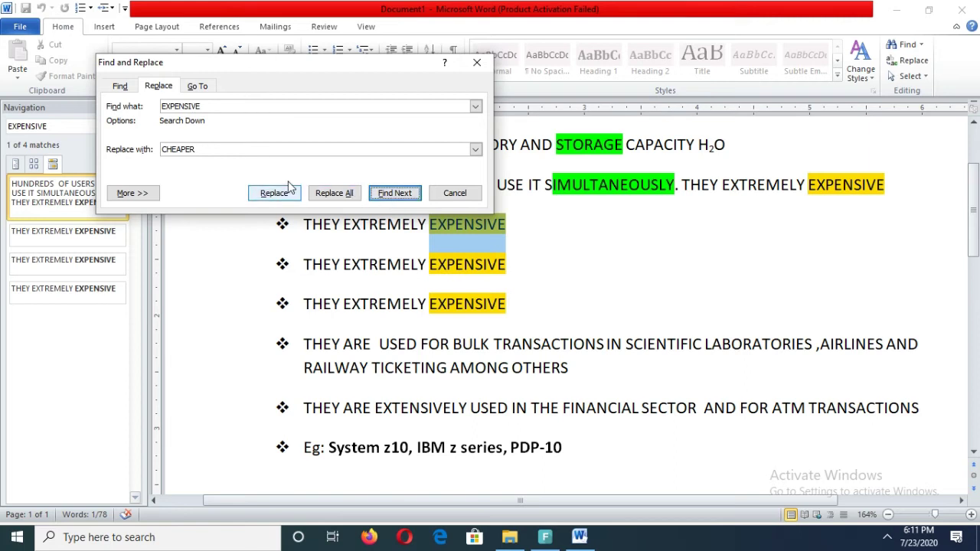
pyautogui.click(278, 194)
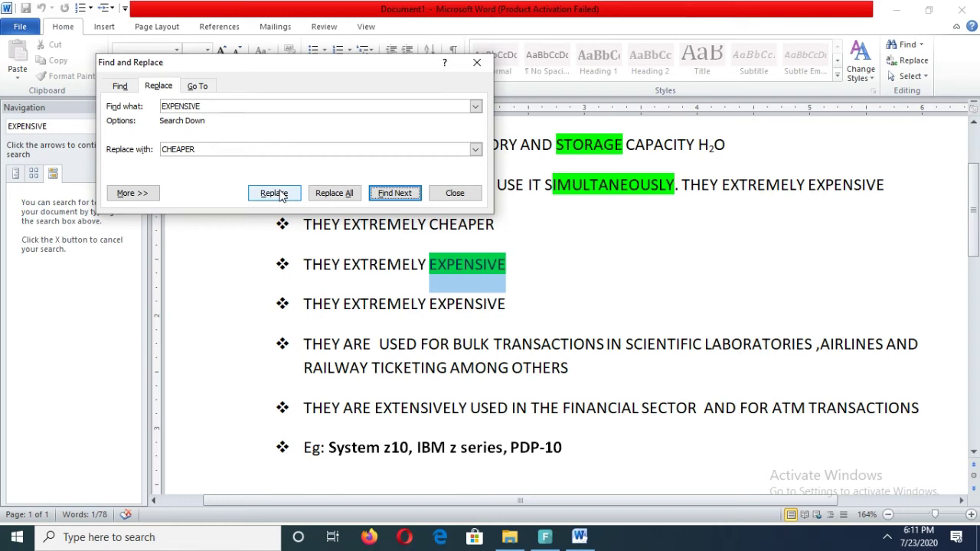
pyautogui.click(334, 197)
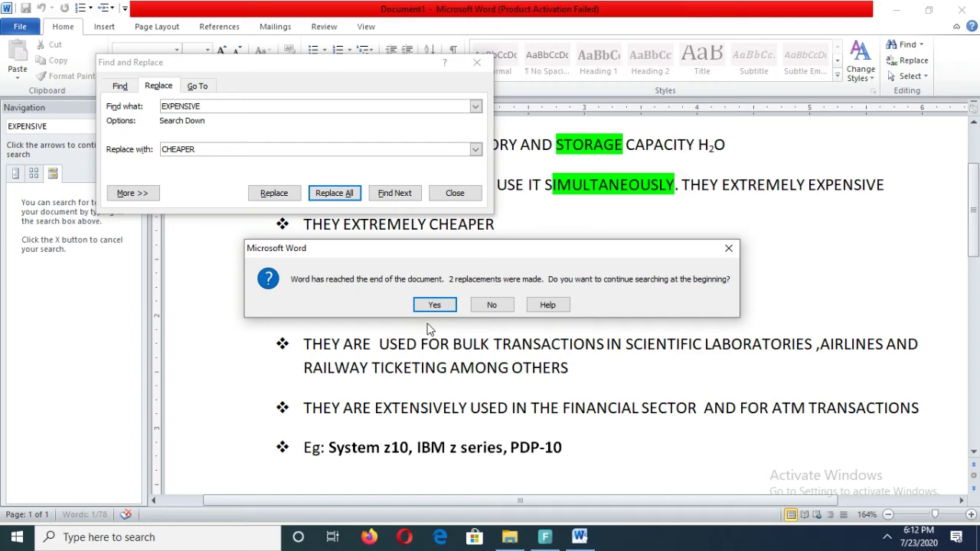
pyautogui.click(435, 304)
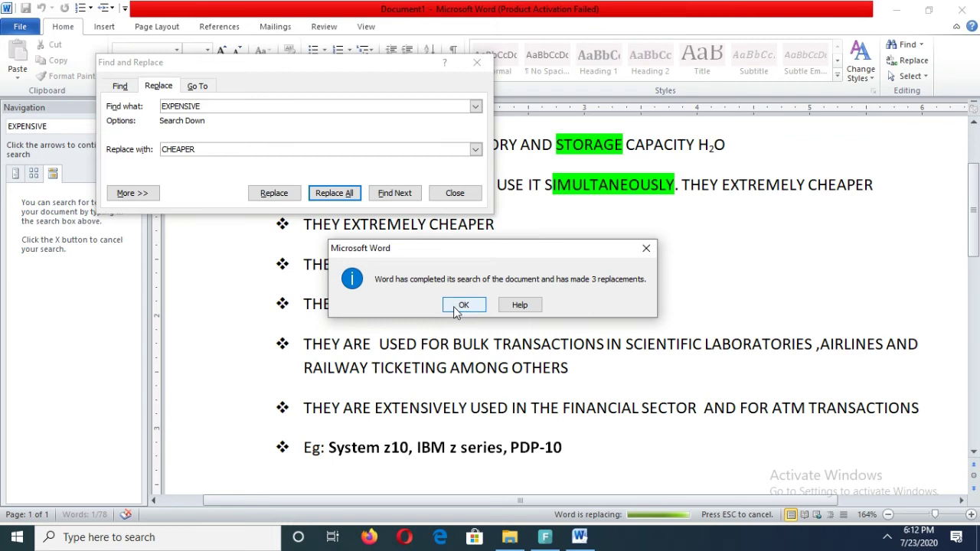
pyautogui.click(456, 305)
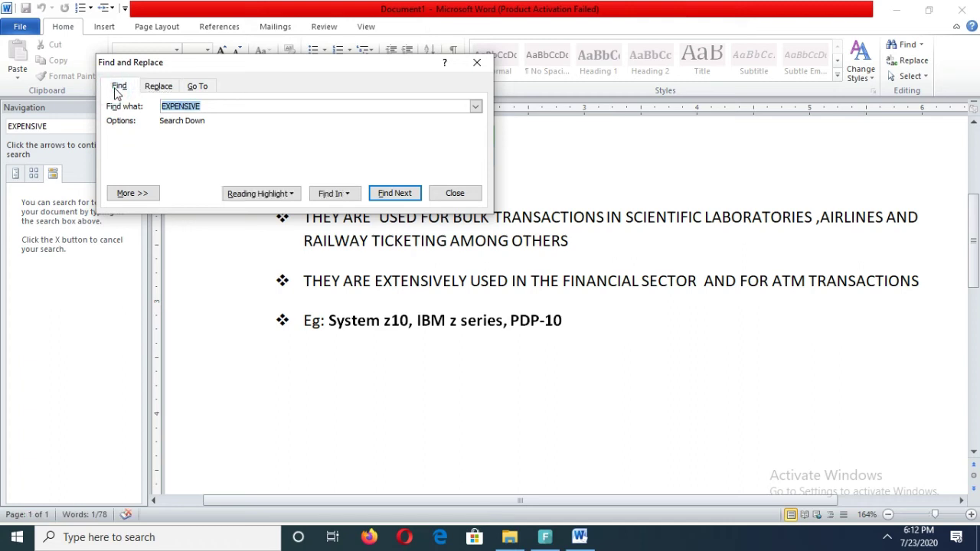
# Find each CHEAPER through the list, wrapping from the top, then close Find and Replace.
pyautogui.write('CHEAPER')
pyautogui.click(388, 198)
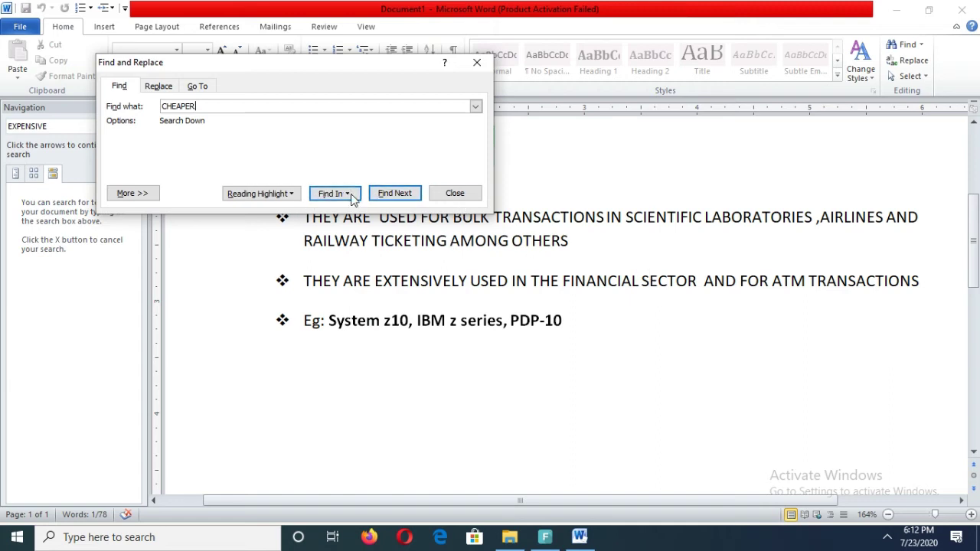
pyautogui.click(399, 196)
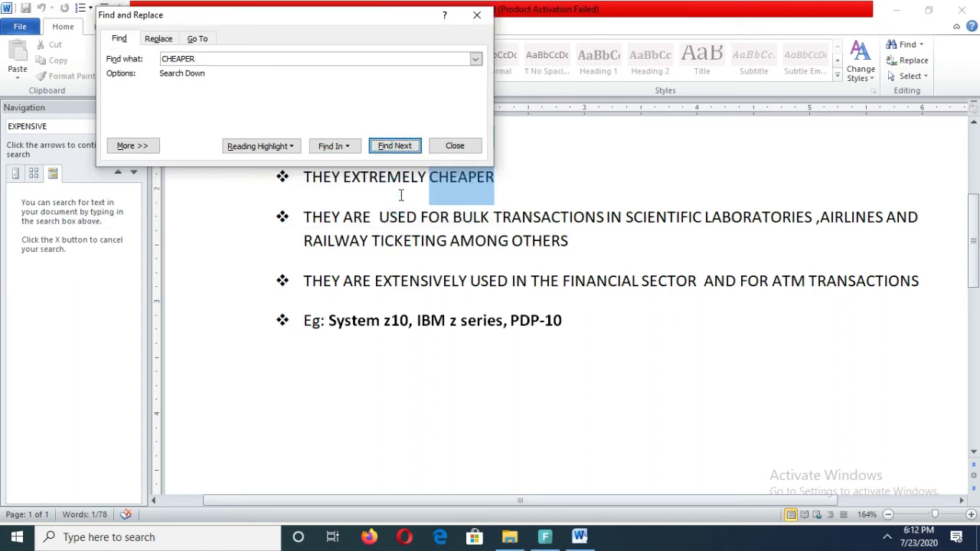
pyautogui.click(403, 147)
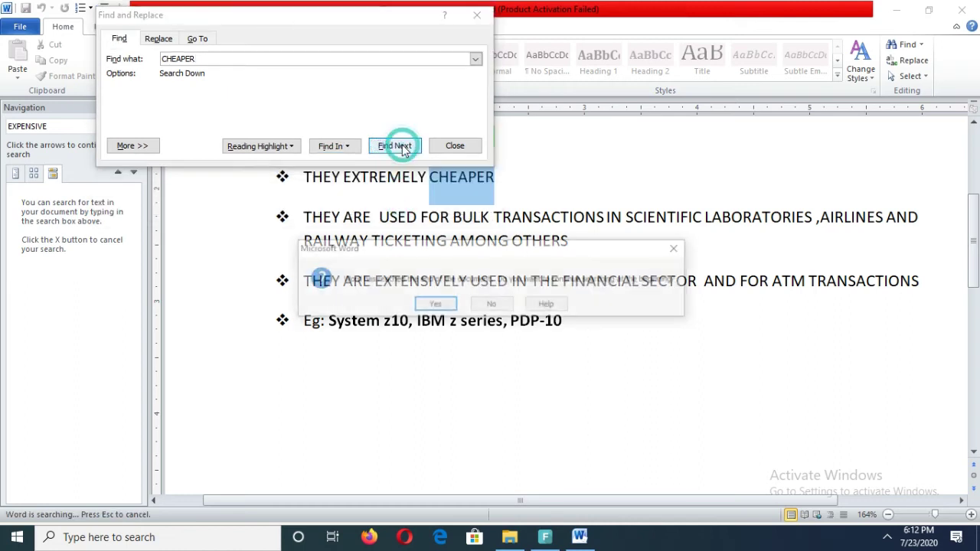
pyautogui.click(449, 305)
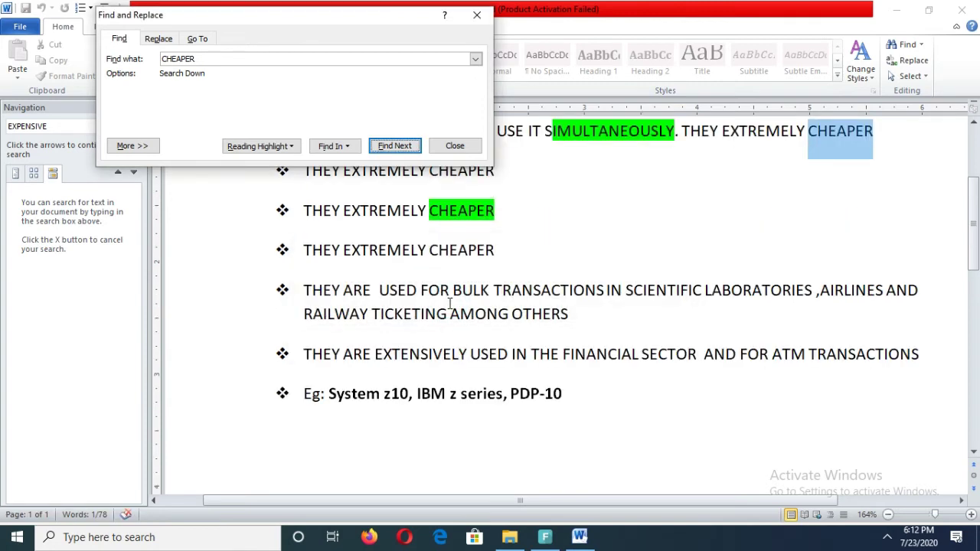
pyautogui.click(477, 16)
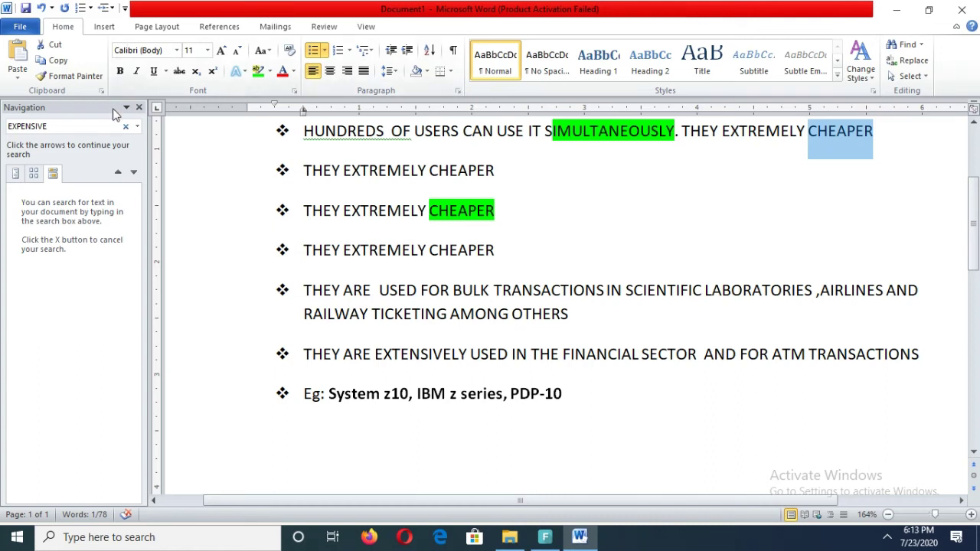
# Close the Navigation pane and scroll back to the top of the mainframe list.
pyautogui.click(138, 106)
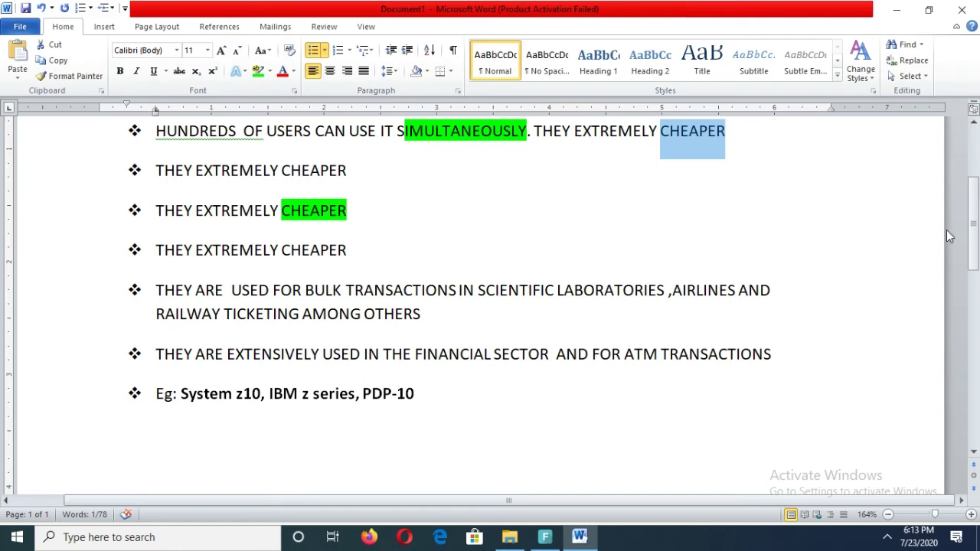
pyautogui.moveTo(977, 239); pyautogui.dragTo(950, 172)
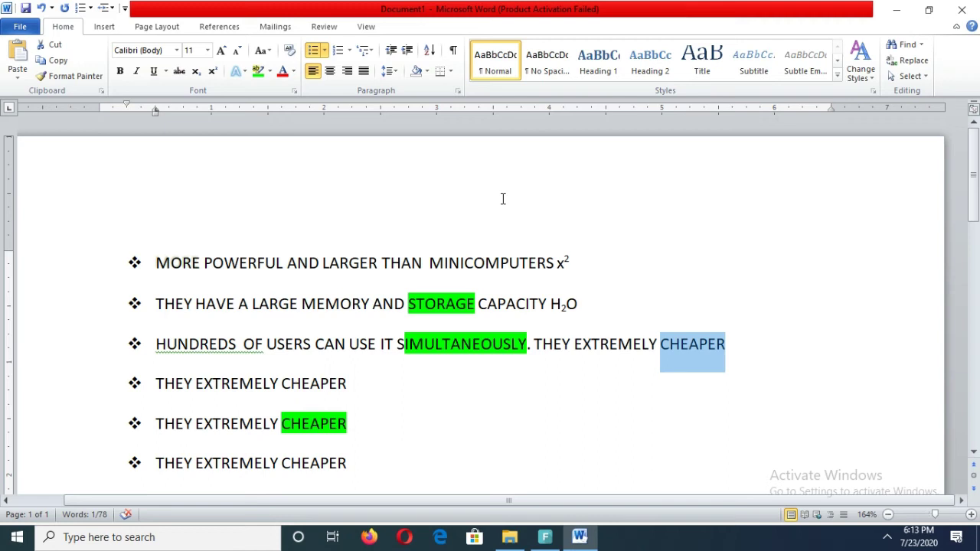
# Show the built-in Header designs from the Insert ribbon.
pyautogui.click(111, 29)
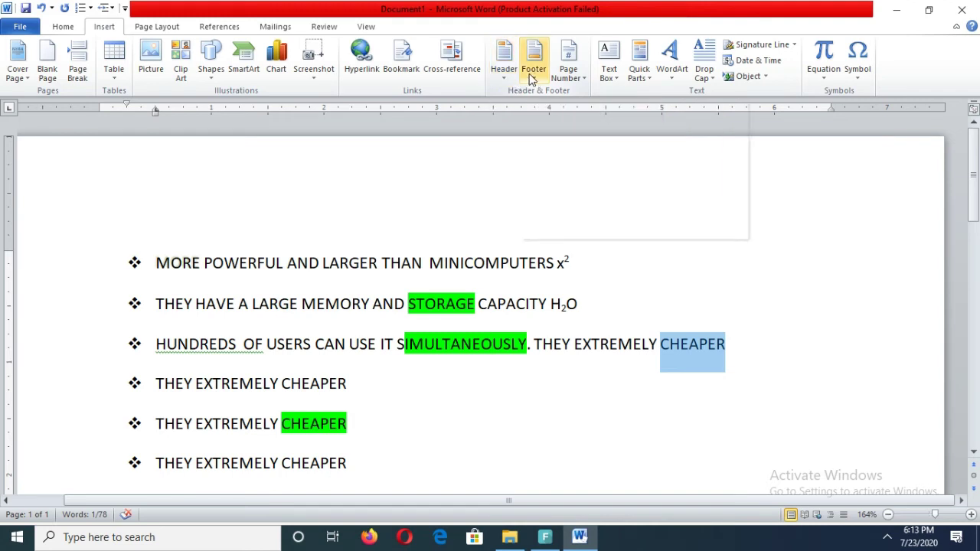
pyautogui.click(503, 79)
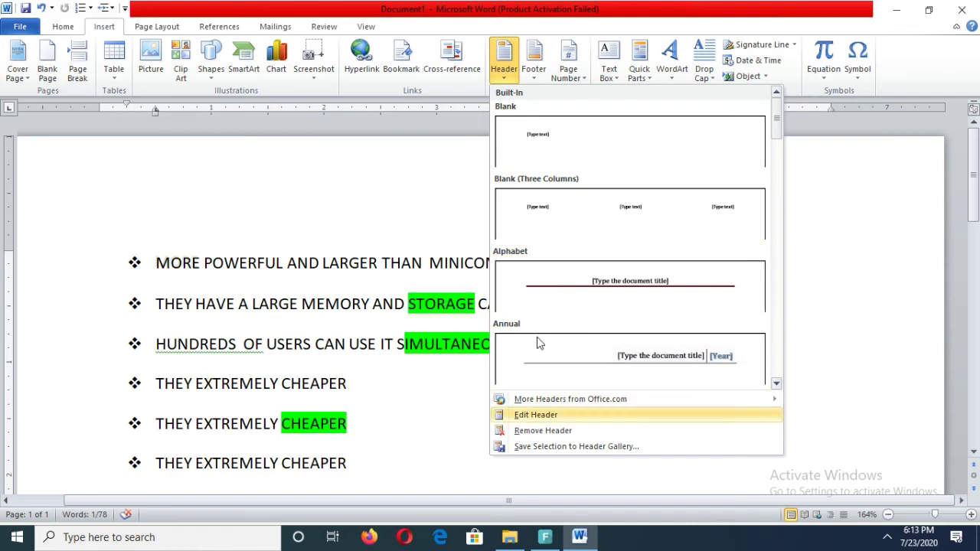
# Insert a Blank (Three Columns) header and reopen it for editing.
pyautogui.click(571, 232)
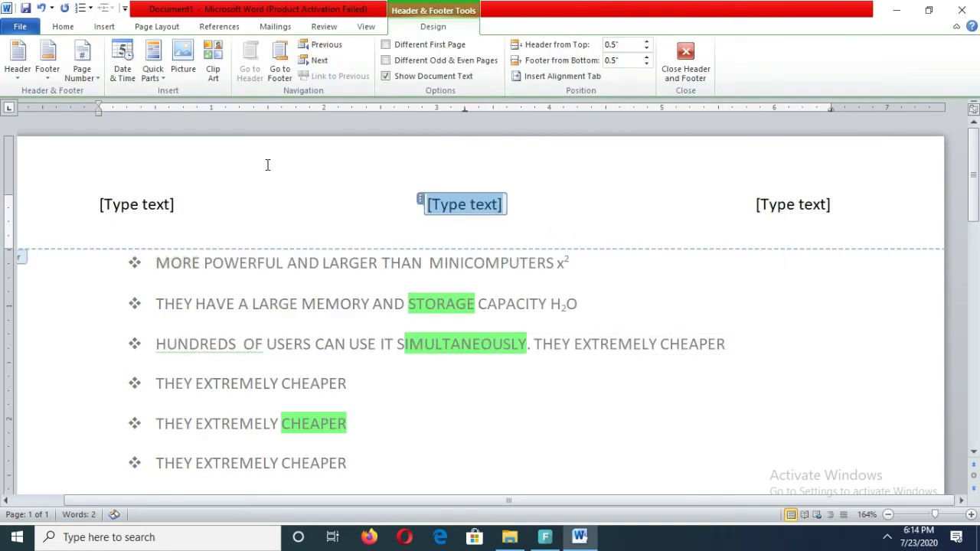
pyautogui.click(108, 203)
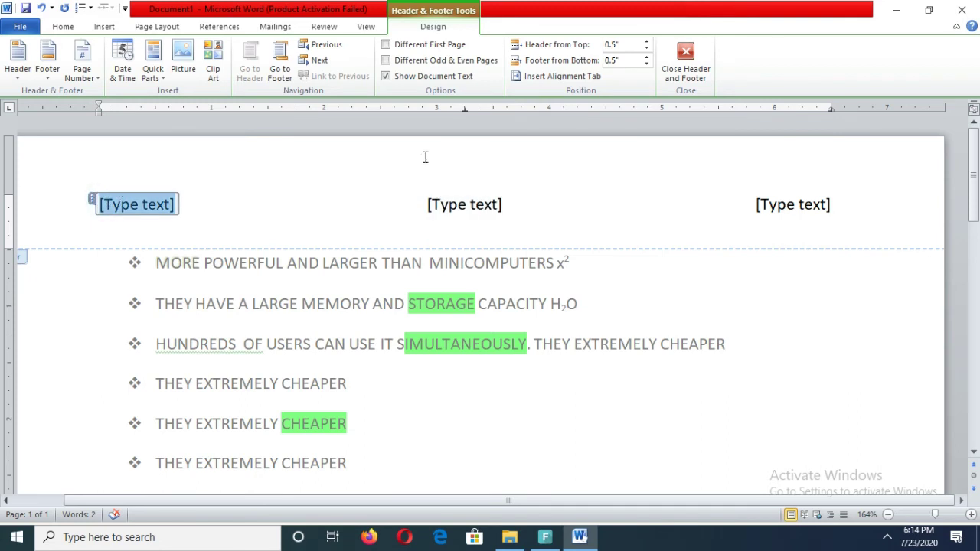
pyautogui.click(679, 77)
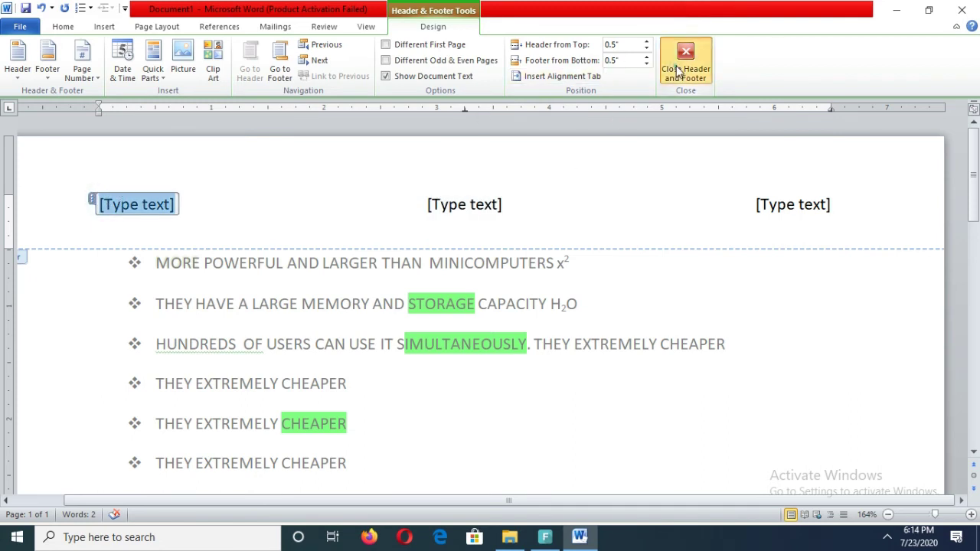
pyautogui.doubleClick(161, 205)
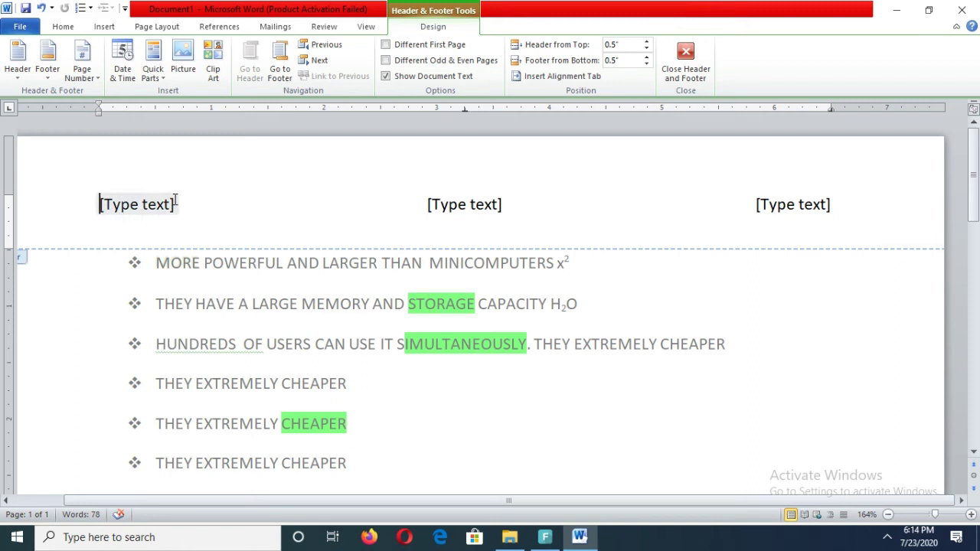
# Put a centred Plain Number 2 page number at the top of the header.
pyautogui.click(92, 77)
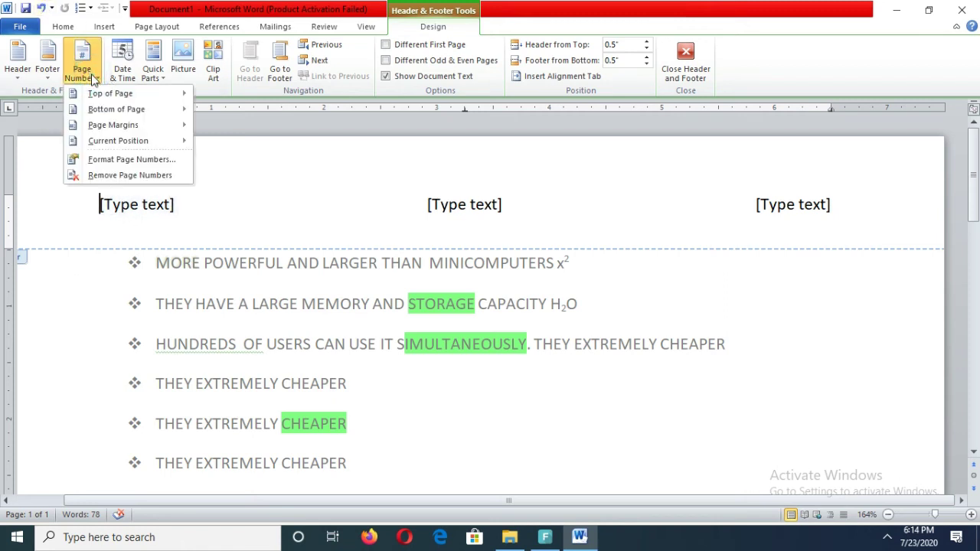
pyautogui.click(19, 73)
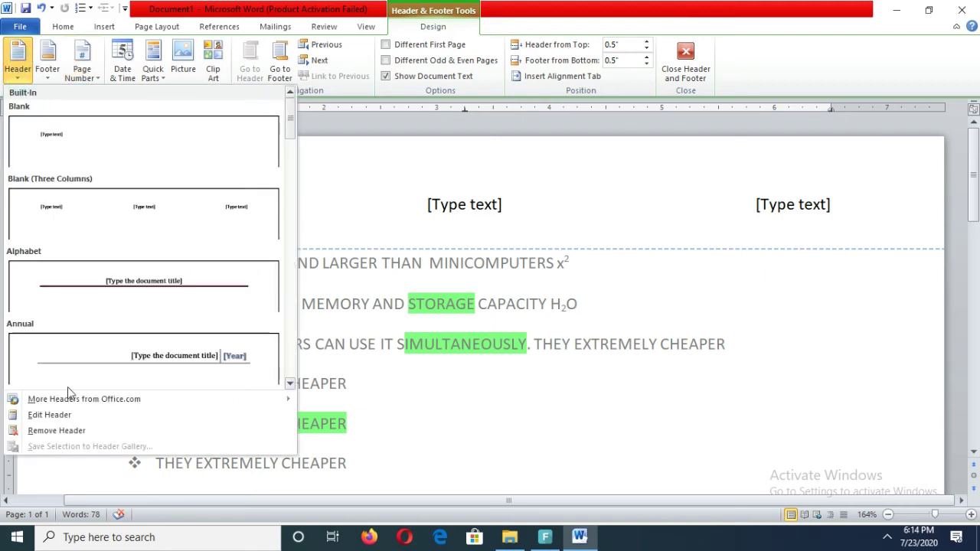
pyautogui.click(74, 415)
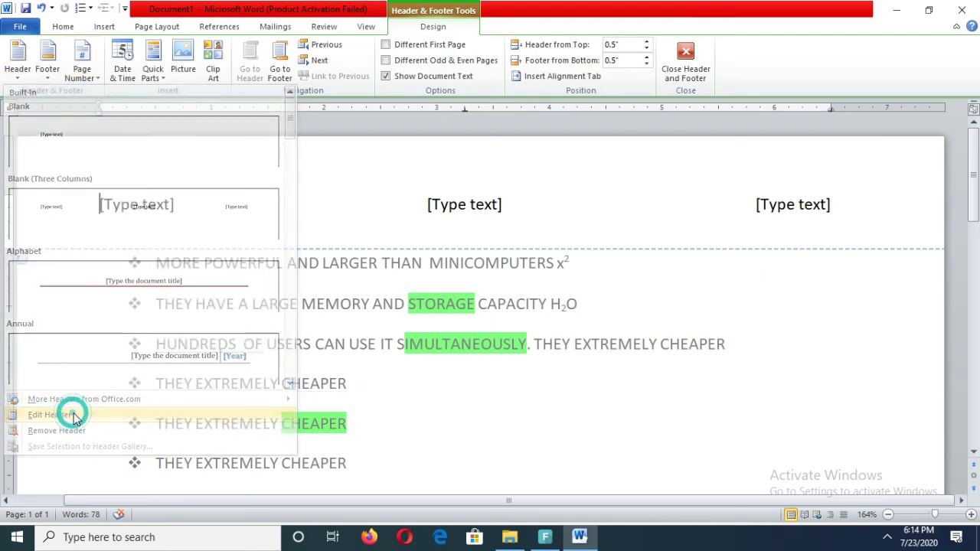
pyautogui.click(81, 75)
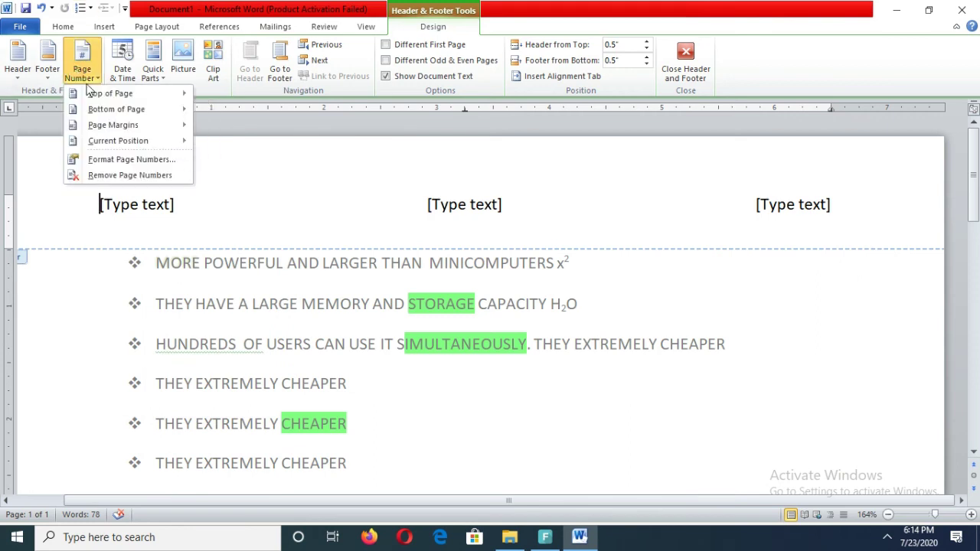
pyautogui.click(90, 95)
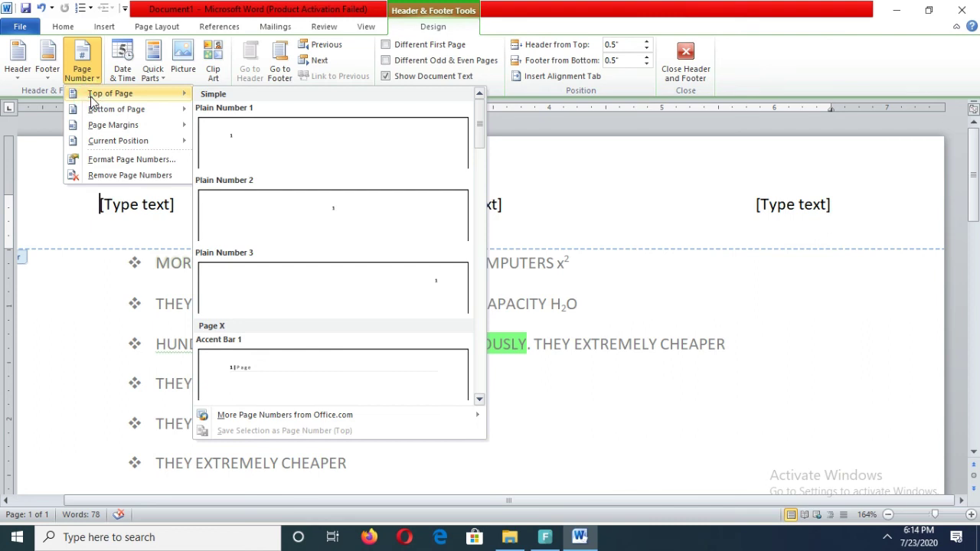
pyautogui.click(320, 215)
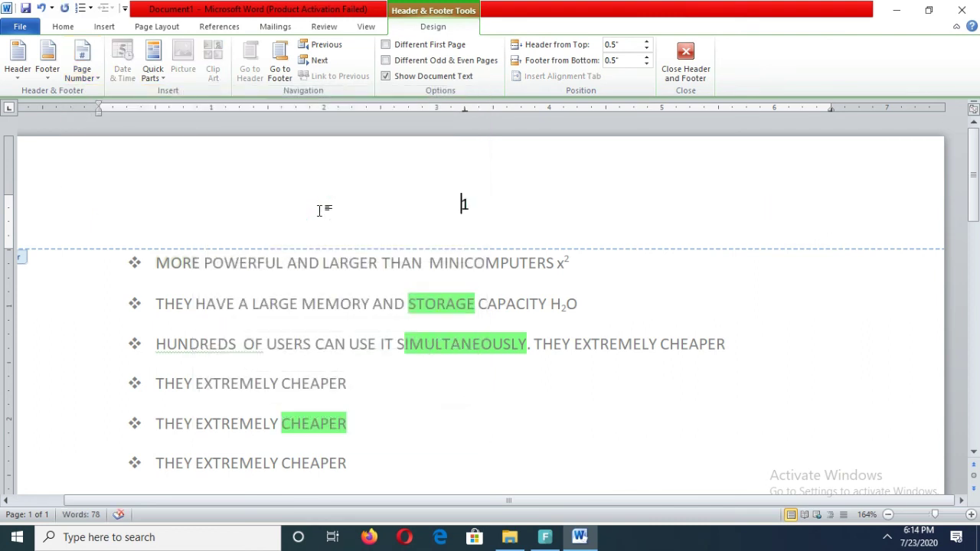
pyautogui.click(295, 220)
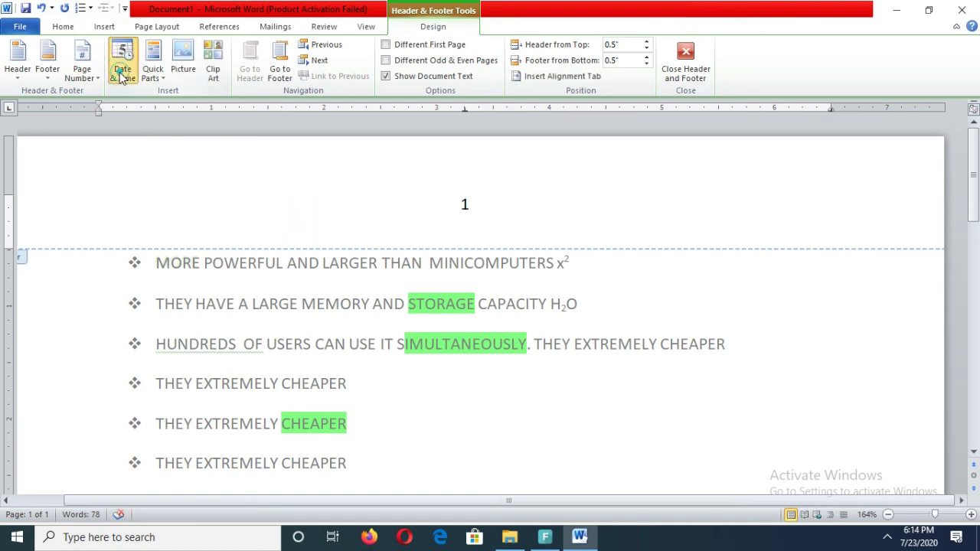
# Insert the date with time (7/23/2020 6:14:55 PM) in the header, then leave header editing.
pyautogui.click(120, 77)
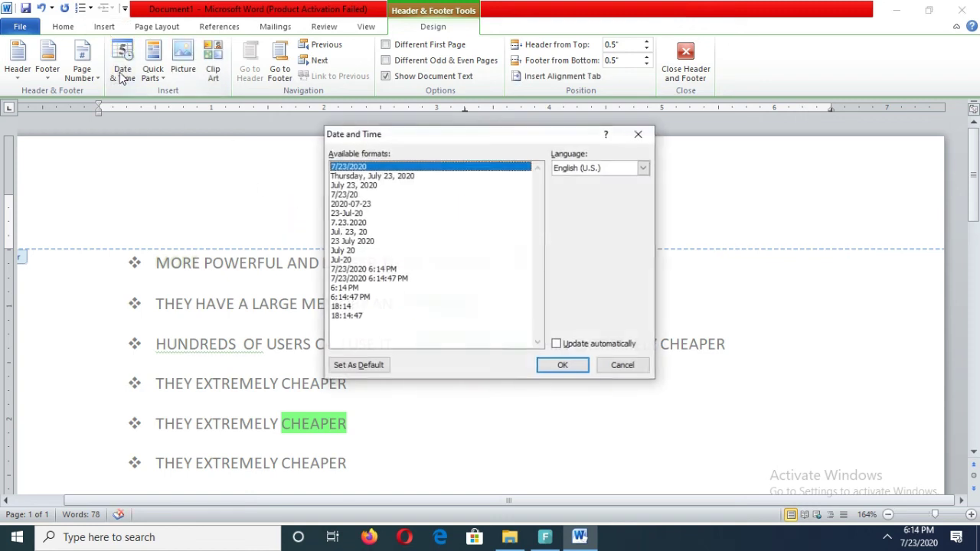
pyautogui.click(347, 215)
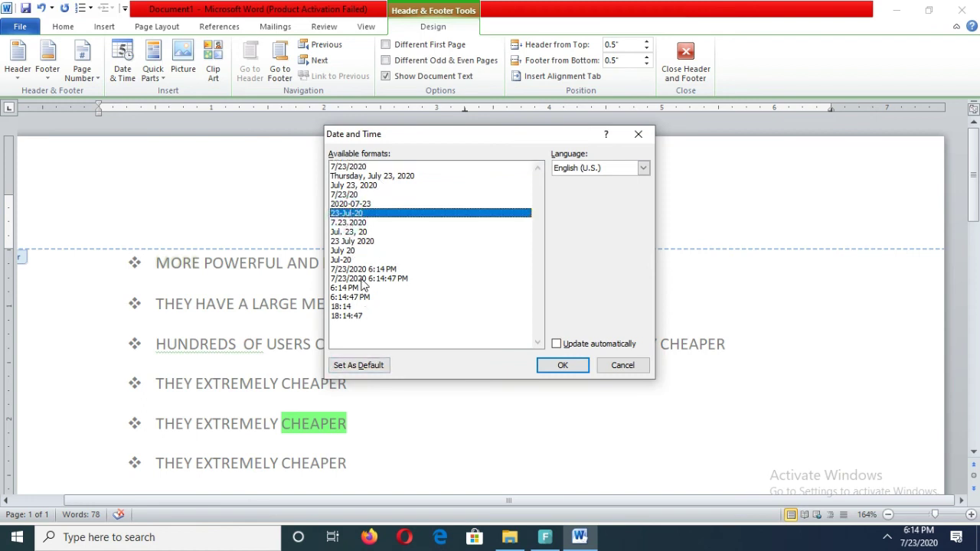
pyautogui.click(363, 279)
pyautogui.click(556, 367)
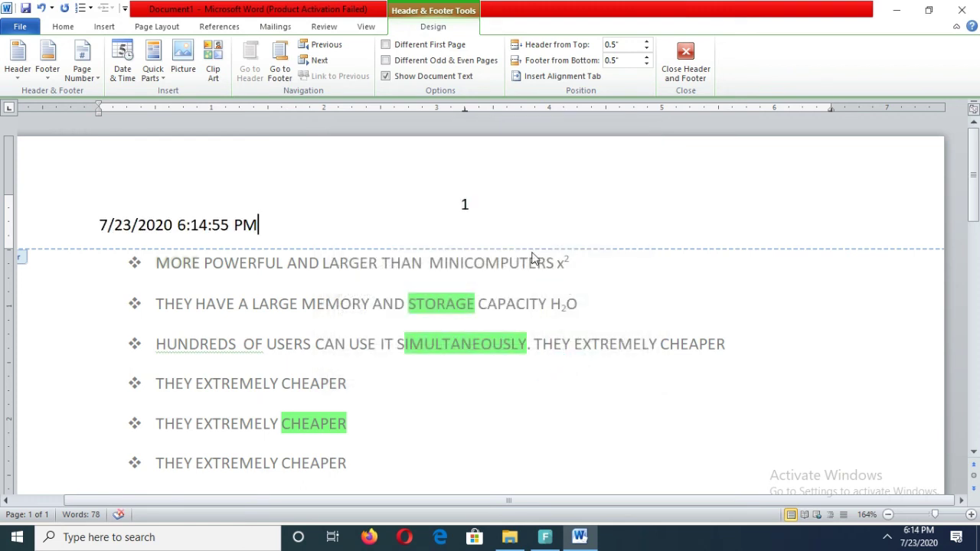
pyautogui.click(458, 434)
pyautogui.click(458, 435)
pyautogui.doubleClick(461, 436)
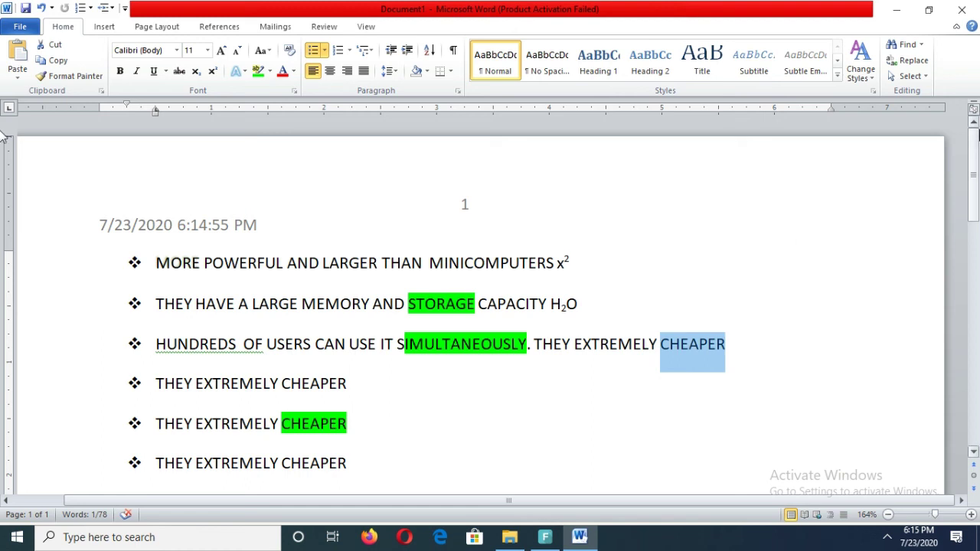
# Open the empty page footer for editing through Insert > Footer > Edit Footer.
pyautogui.click(400, 259)
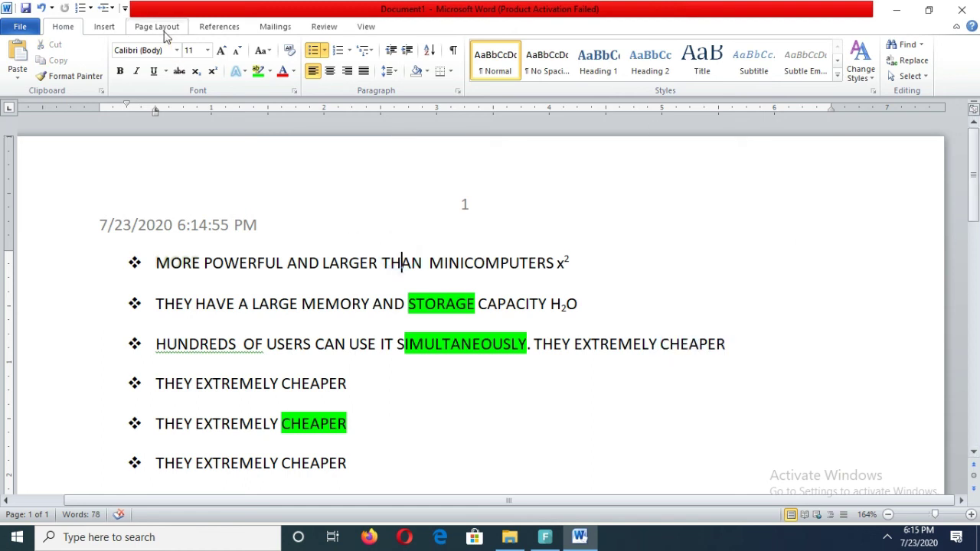
pyautogui.click(107, 27)
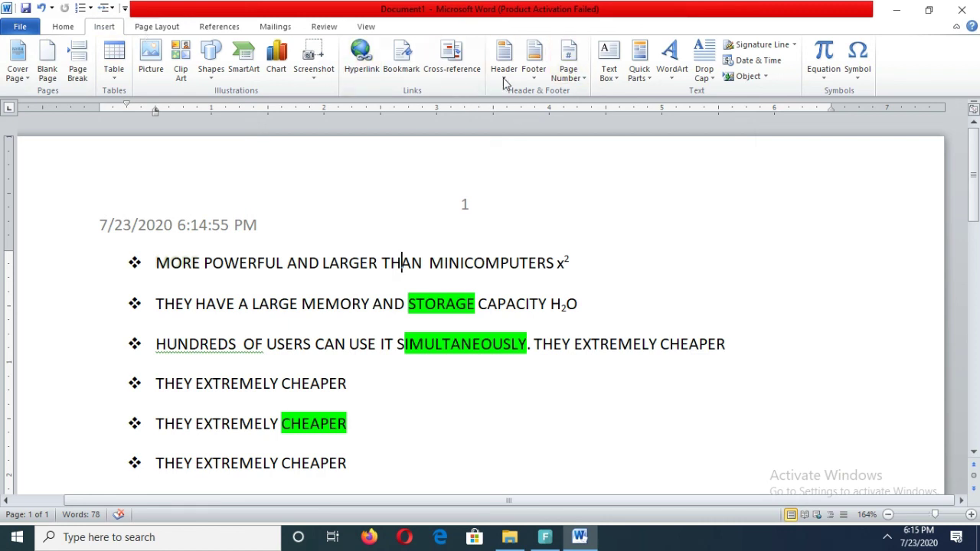
pyautogui.click(534, 67)
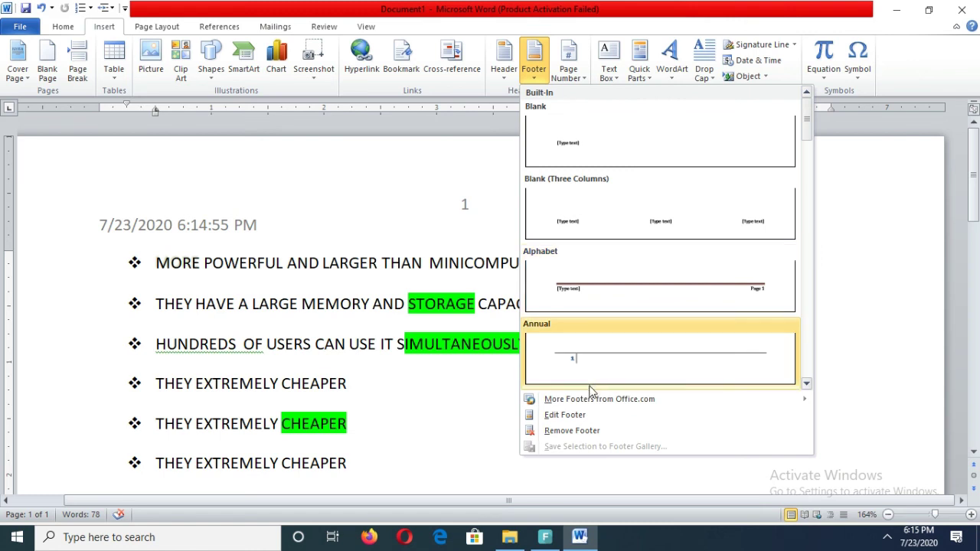
pyautogui.click(567, 415)
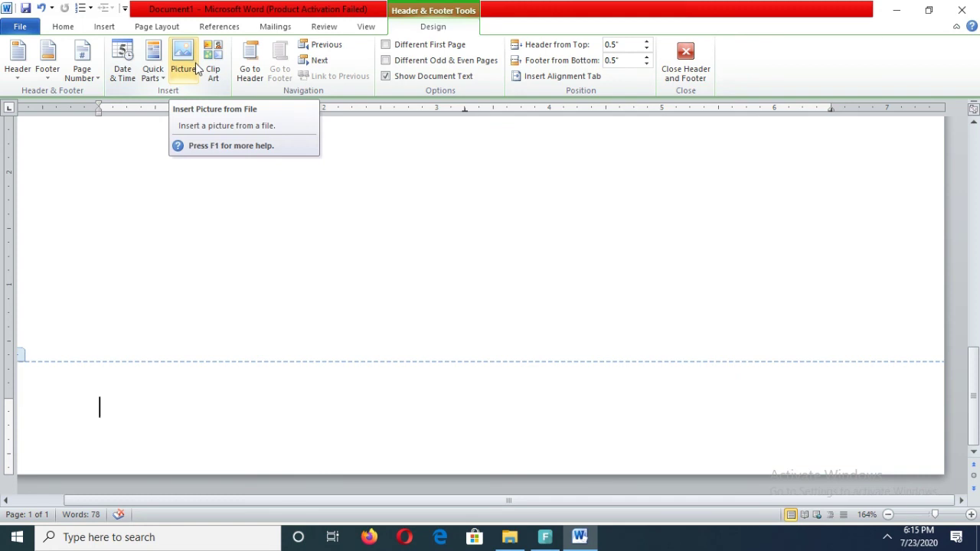
pyautogui.click(214, 69)
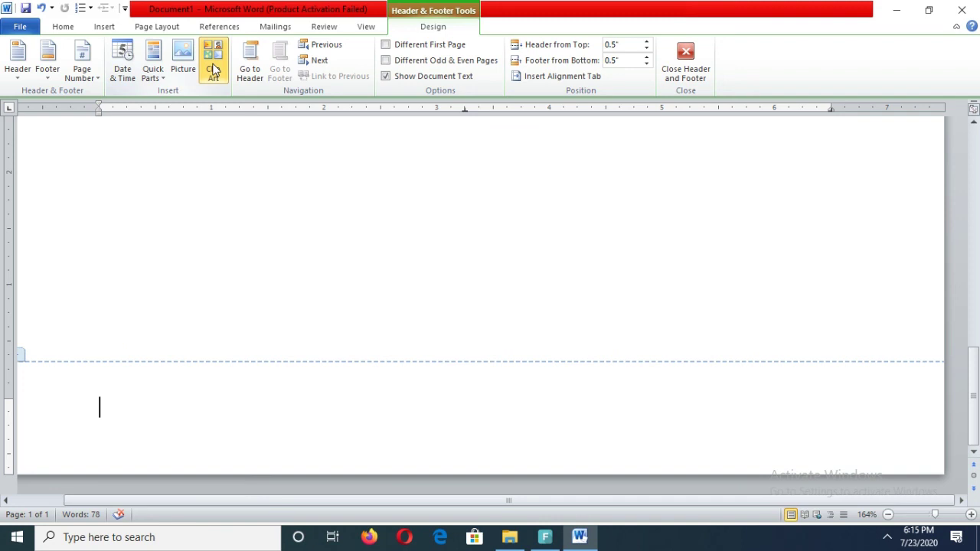
# List all clip art and insert the balance-scale picture into the footer.
pyautogui.click(214, 69)
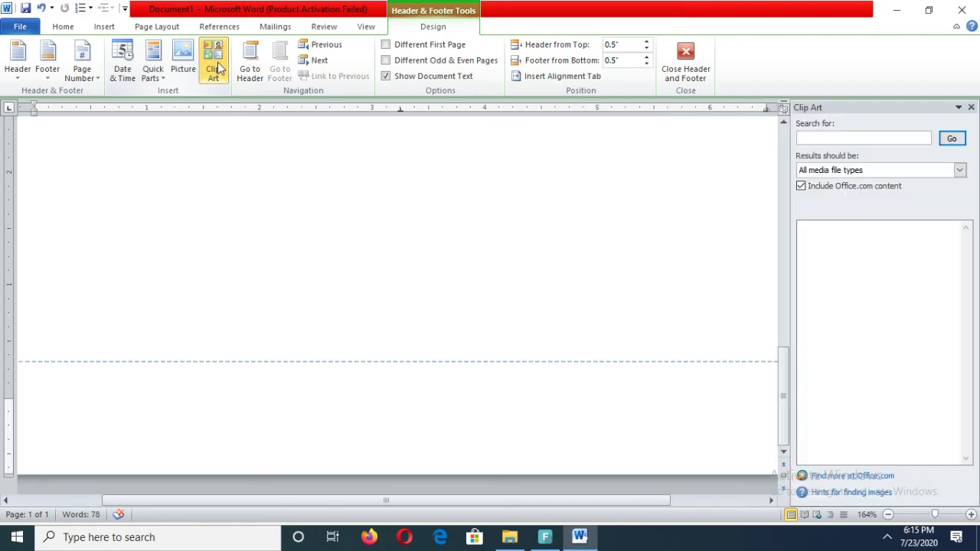
pyautogui.click(956, 139)
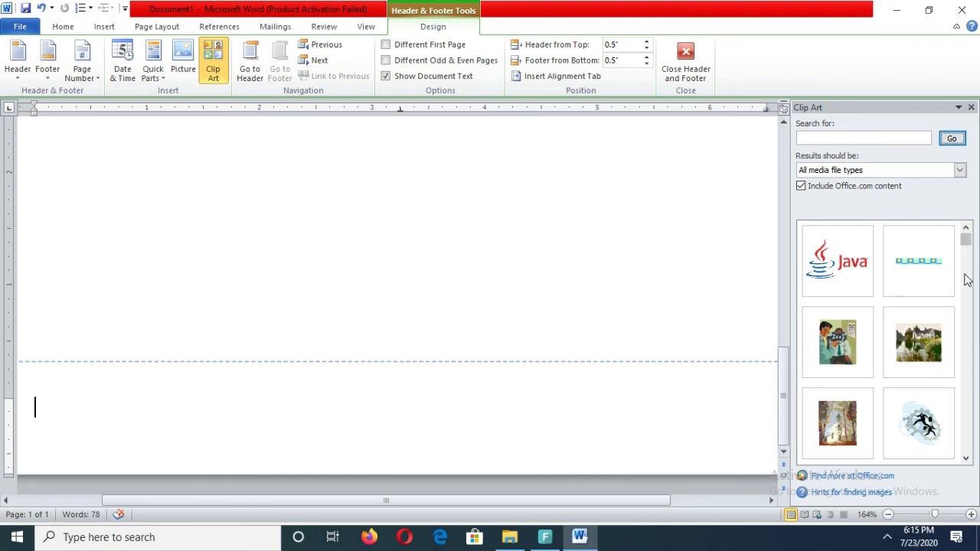
pyautogui.moveTo(965, 239)
pyautogui.mouseDown()
pyautogui.moveTo(979, 360)
pyautogui.moveTo(974, 269)
pyautogui.moveTo(976, 298)
pyautogui.mouseUp()
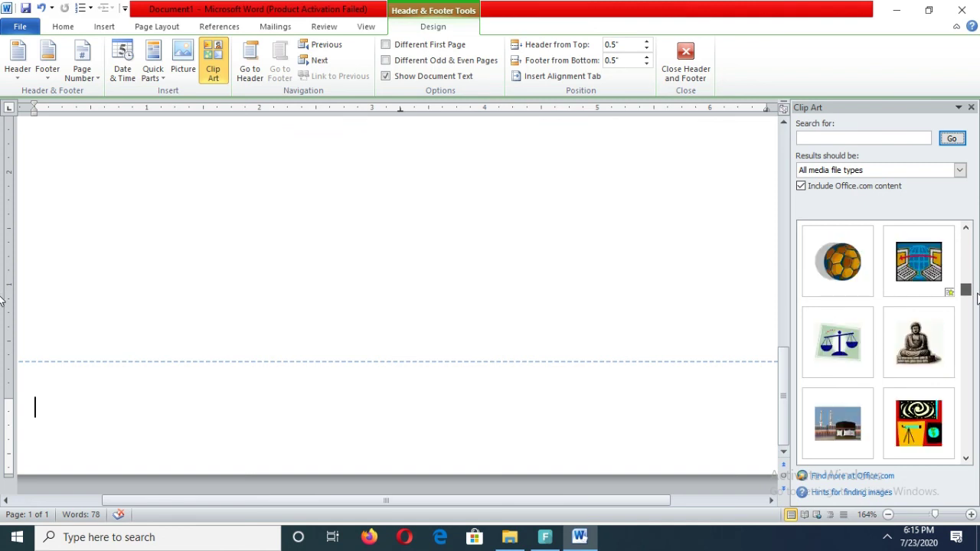
pyautogui.moveTo(976, 298); pyautogui.dragTo(975, 286)
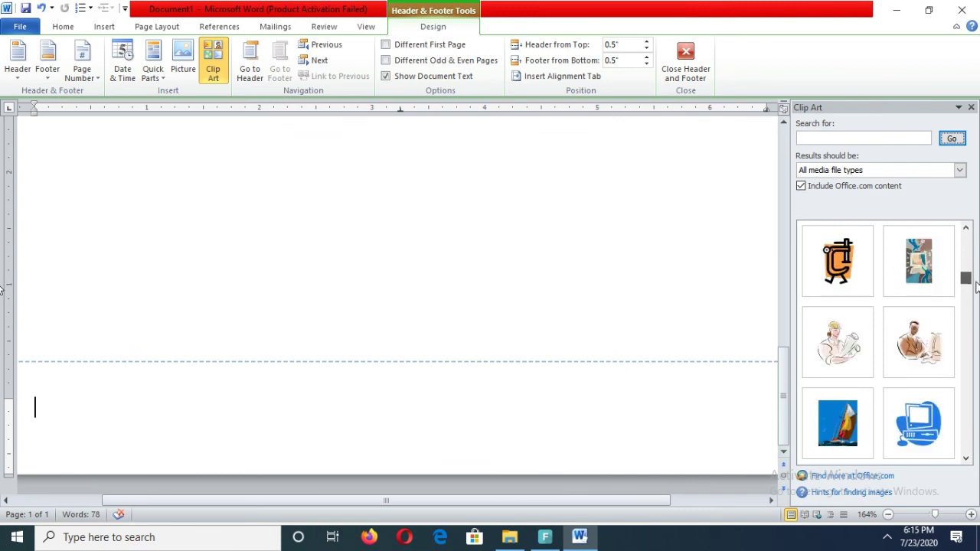
pyautogui.moveTo(975, 287)
pyautogui.mouseDown()
pyautogui.moveTo(978, 297)
pyautogui.moveTo(969, 289)
pyautogui.mouseUp()
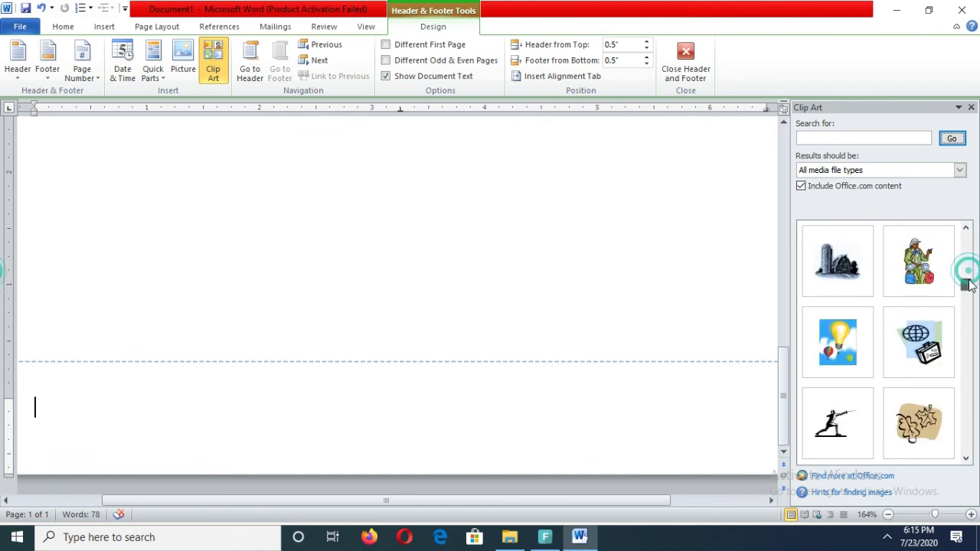
pyautogui.moveTo(838, 343)
pyautogui.click(849, 348)
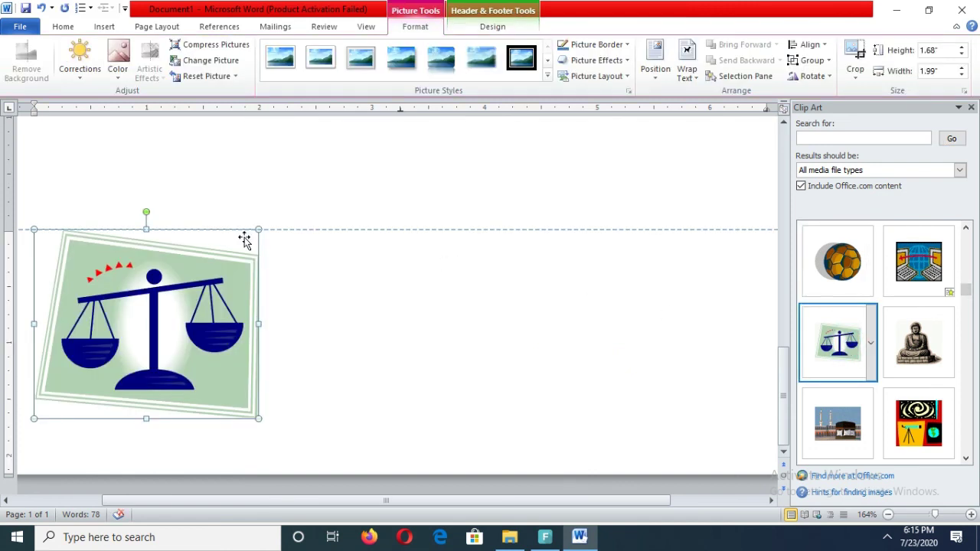
# Shrink the scales picture and set its text wrapping to Square.
pyautogui.moveTo(259, 230)
pyautogui.mouseDown()
pyautogui.moveTo(163, 347)
pyautogui.moveTo(140, 328)
pyautogui.moveTo(412, 380)
pyautogui.mouseUp()
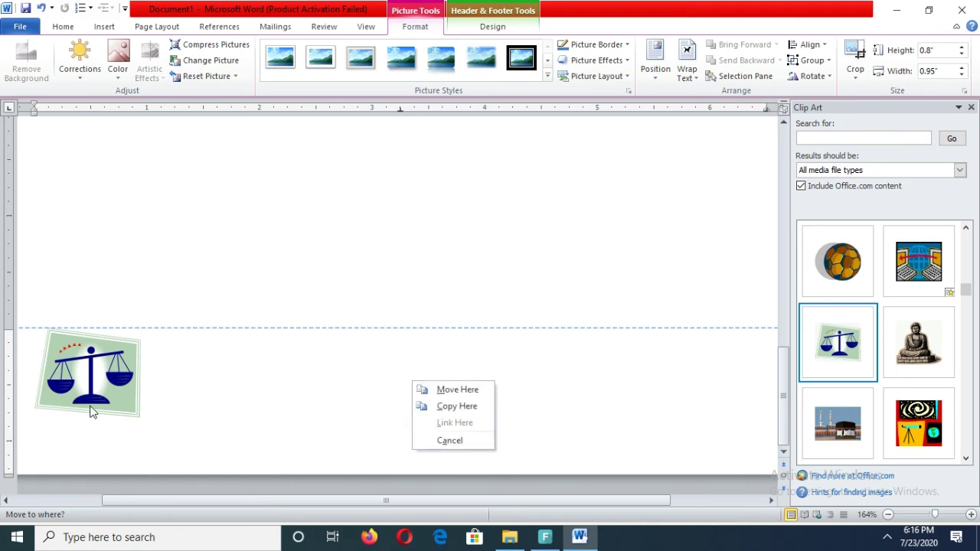
pyautogui.rightClick(89, 391)
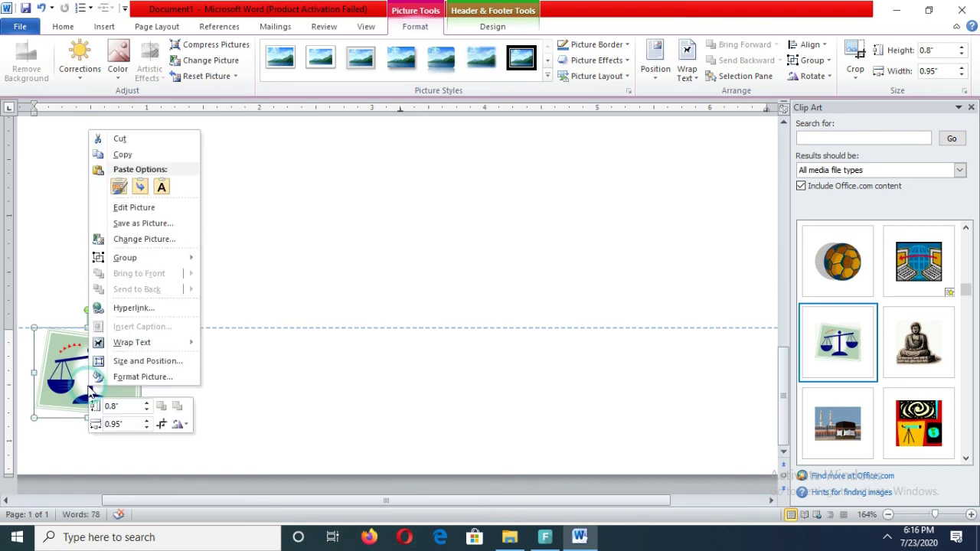
pyautogui.click(118, 348)
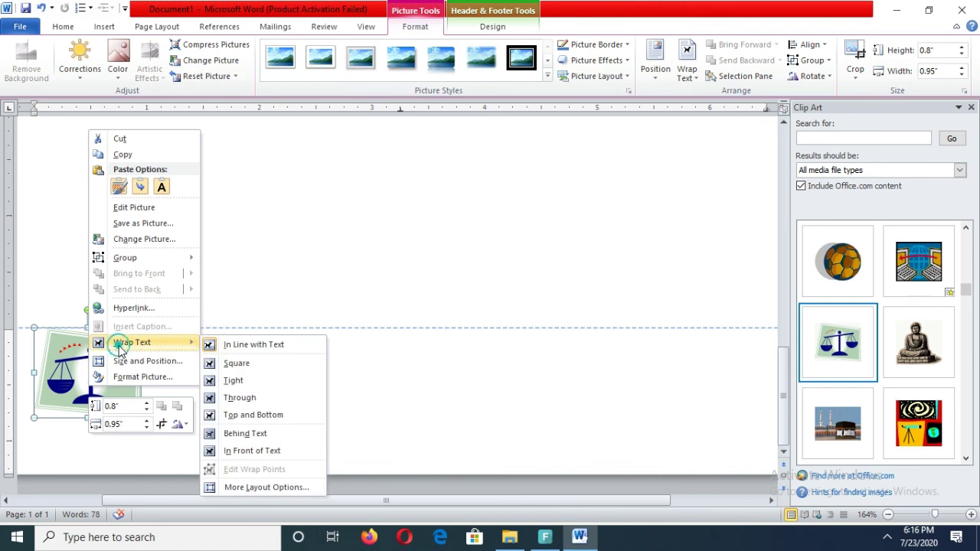
pyautogui.click(258, 366)
# Centre the picture in the footer at 0.35" by 0.42", then close footer editing.
pyautogui.moveTo(136, 356)
pyautogui.mouseDown()
pyautogui.moveTo(437, 382)
pyautogui.moveTo(439, 418)
pyautogui.mouseUp()
pyautogui.moveTo(449, 384)
pyautogui.mouseDown()
pyautogui.moveTo(388, 434)
pyautogui.moveTo(414, 414)
pyautogui.mouseUp()
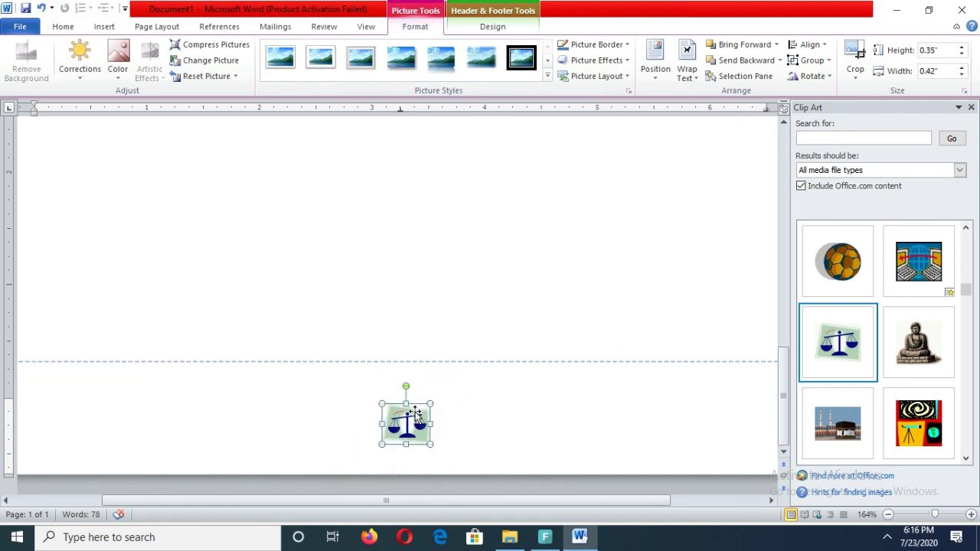
pyautogui.doubleClick(434, 285)
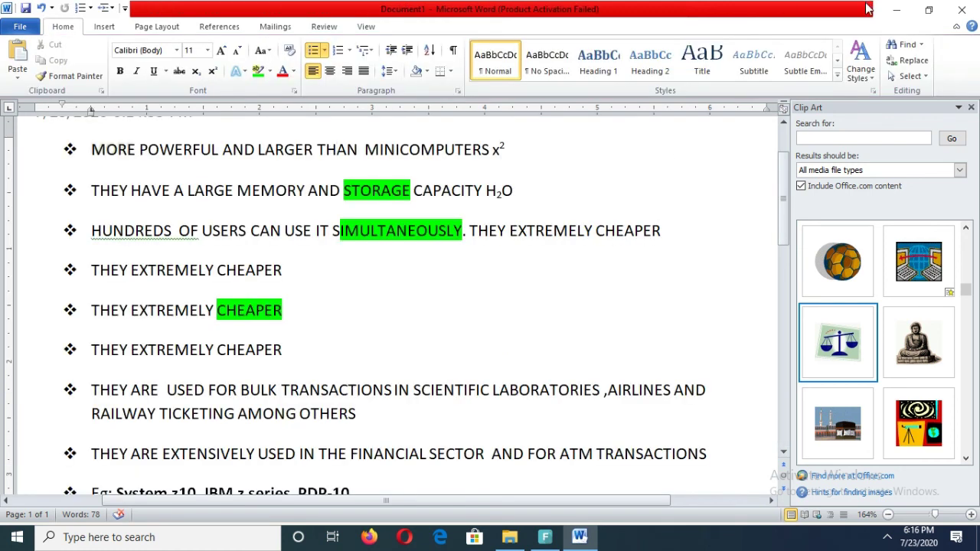